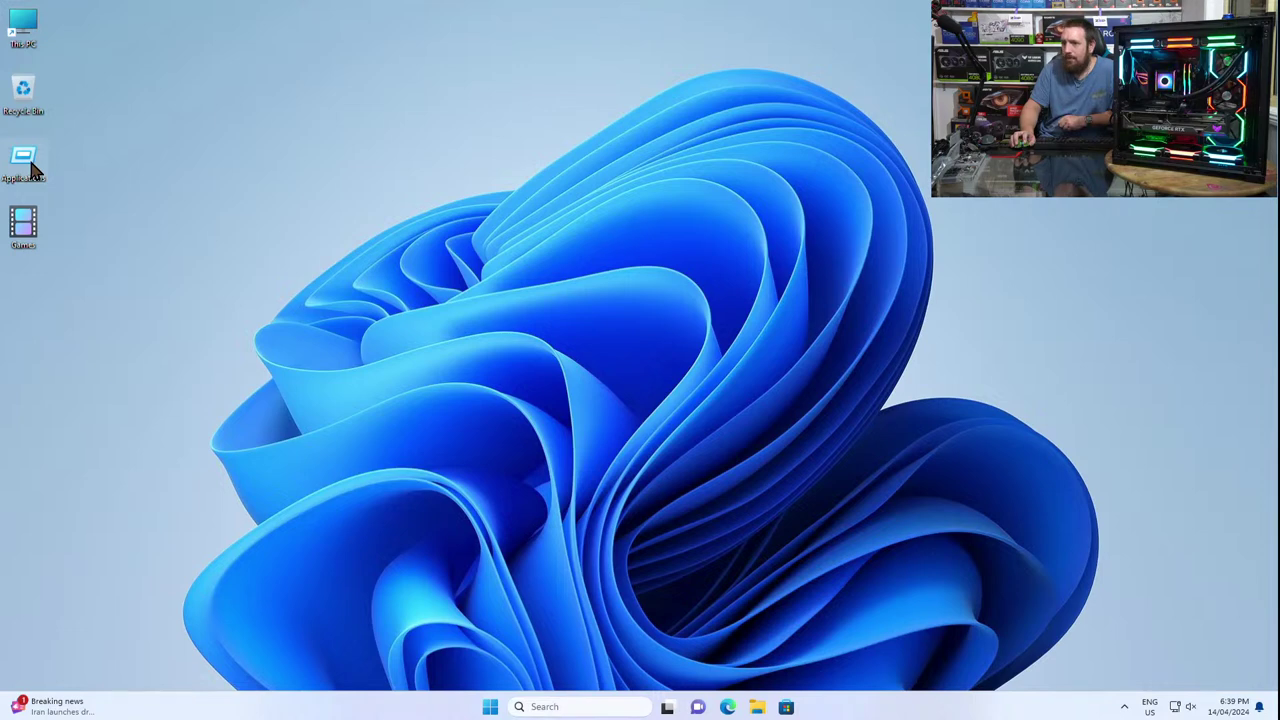
Launch L-Connect 3 from the desktop's Applications folder and show the SL V2 fan utility
{"action": "double_click", "coordinate": [30, 165]}
{"action": "left_click", "coordinate": [176, 268]}
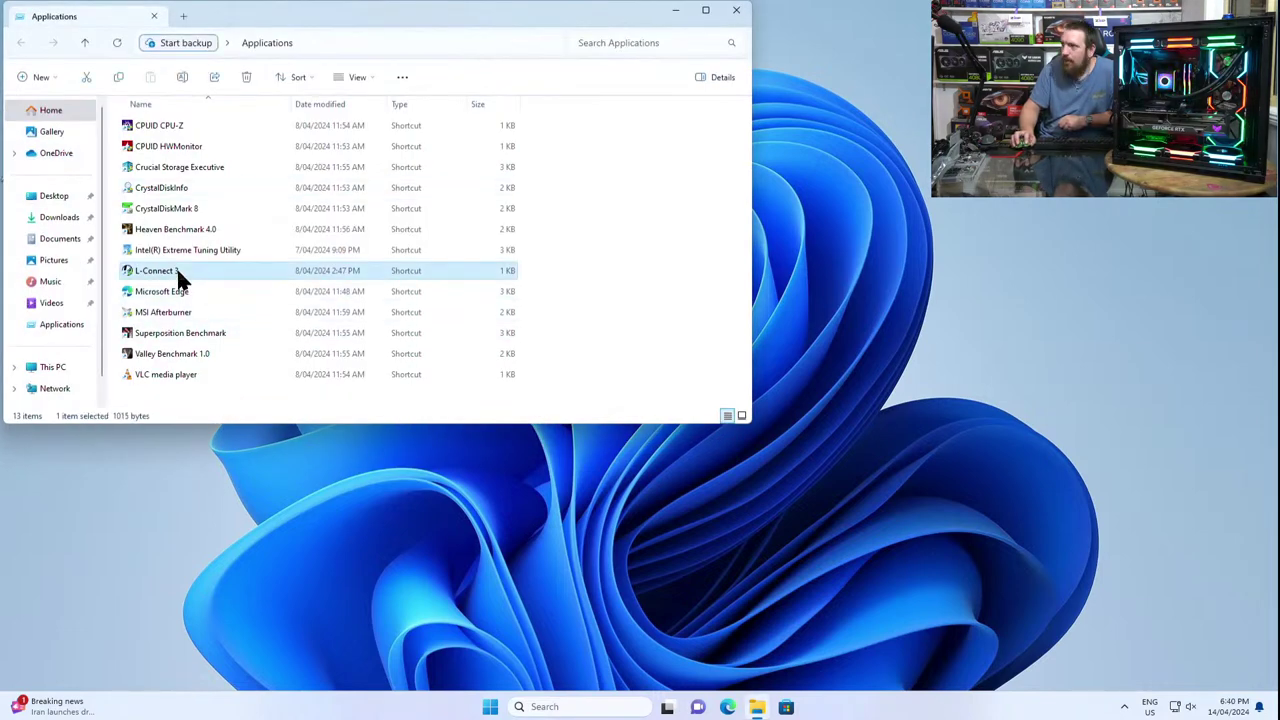
{"action": "double_click", "coordinate": [176, 268]}
{"action": "left_click", "coordinate": [556, 468]}
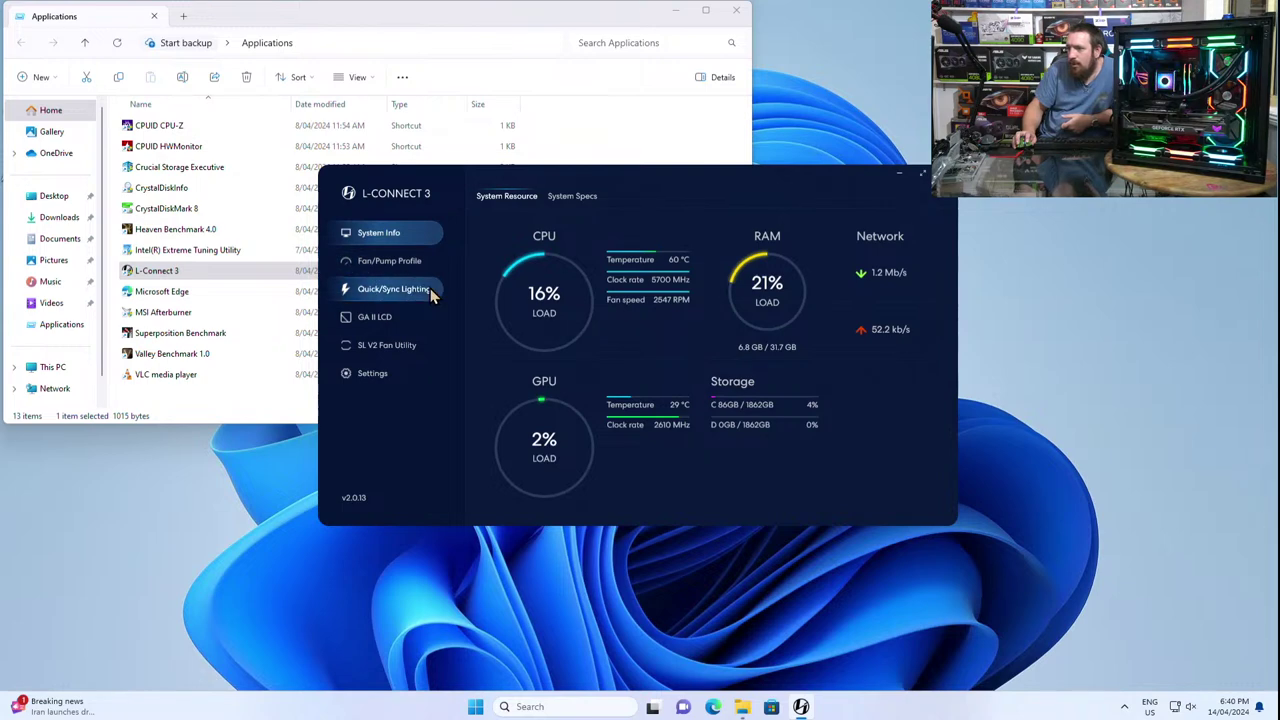
{"action": "left_click", "coordinate": [418, 349]}
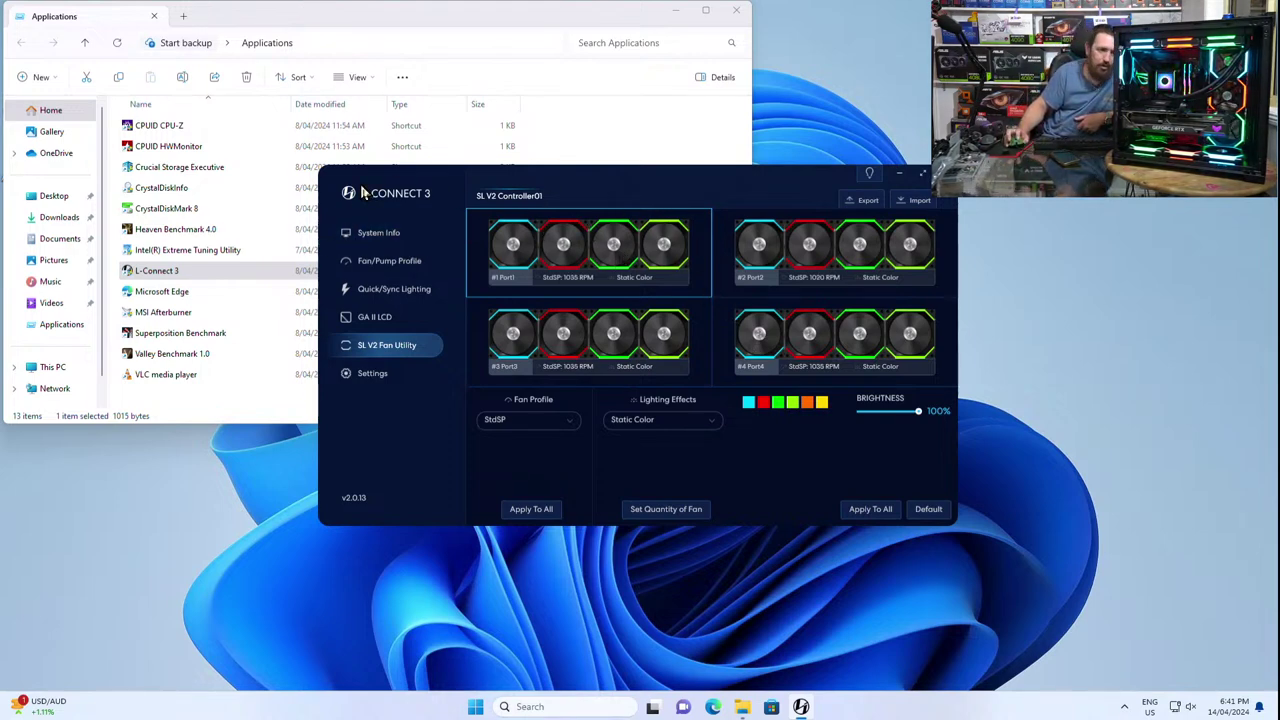
Try to apply the Static Color lighting effect with cyan #00D7FF to all SL V2 fan ports
{"action": "left_click", "coordinate": [629, 422]}
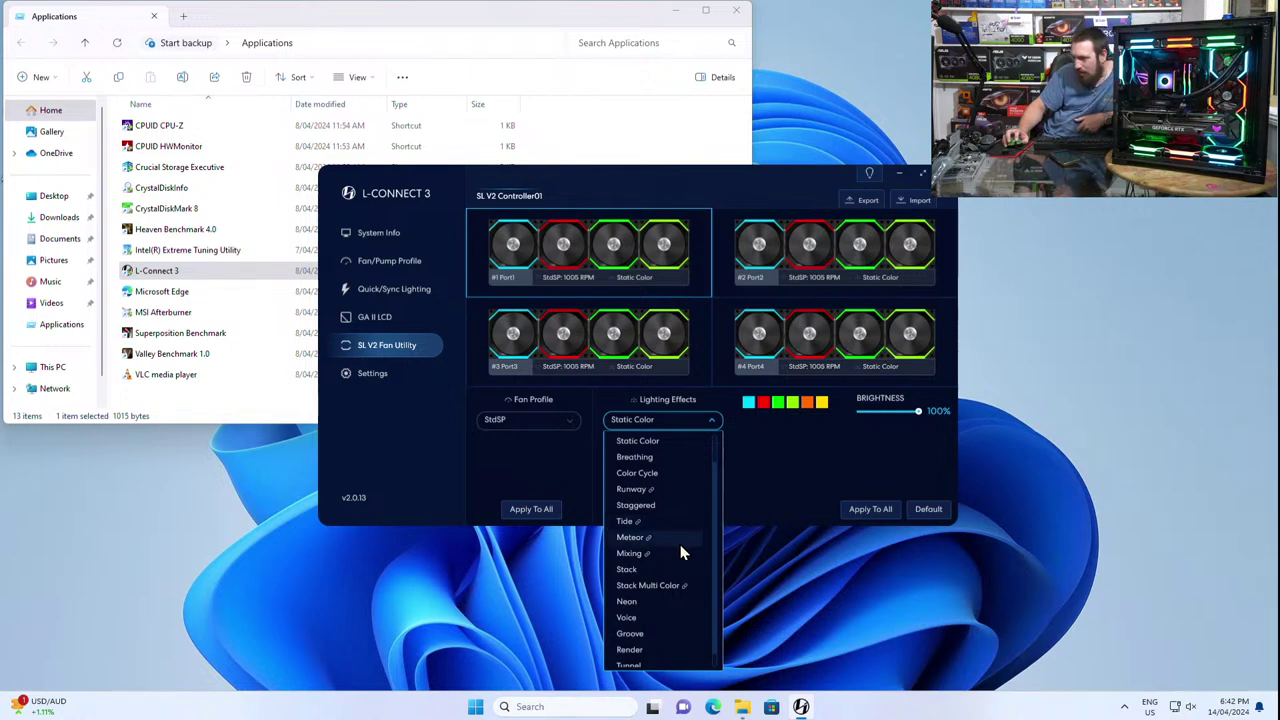
{"action": "left_click", "coordinate": [689, 446]}
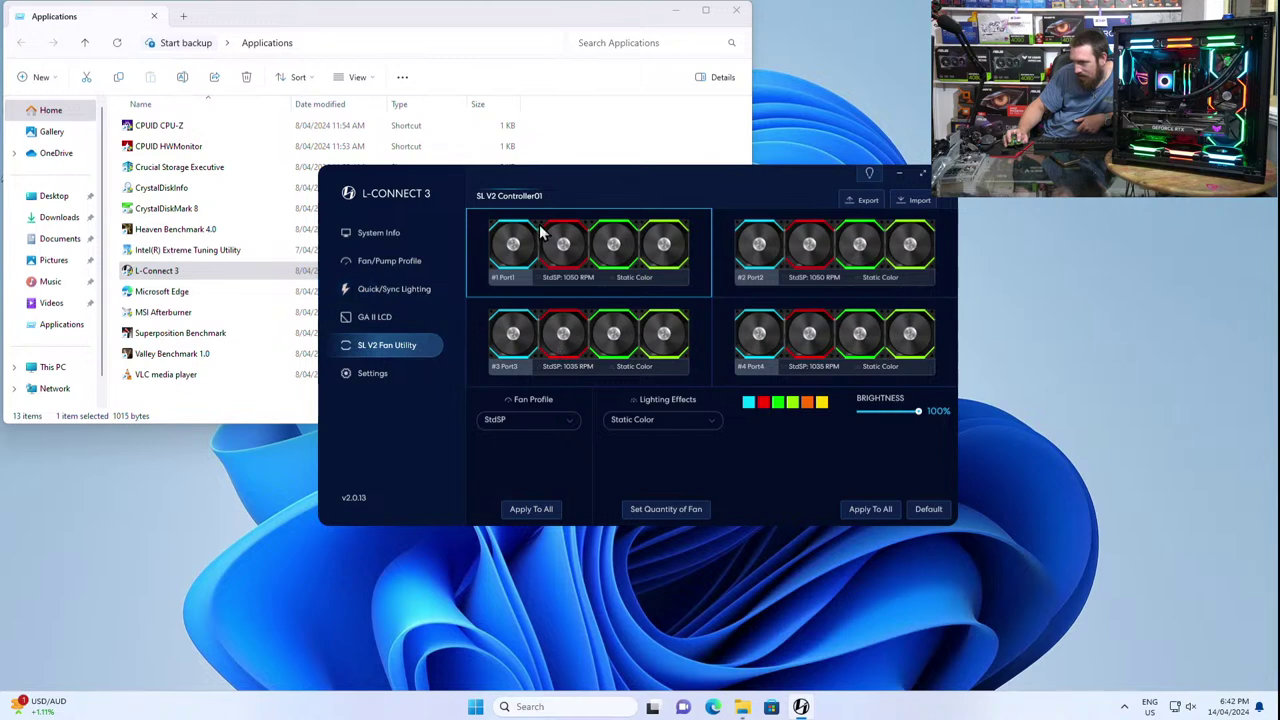
{"action": "left_click", "coordinate": [753, 404]}
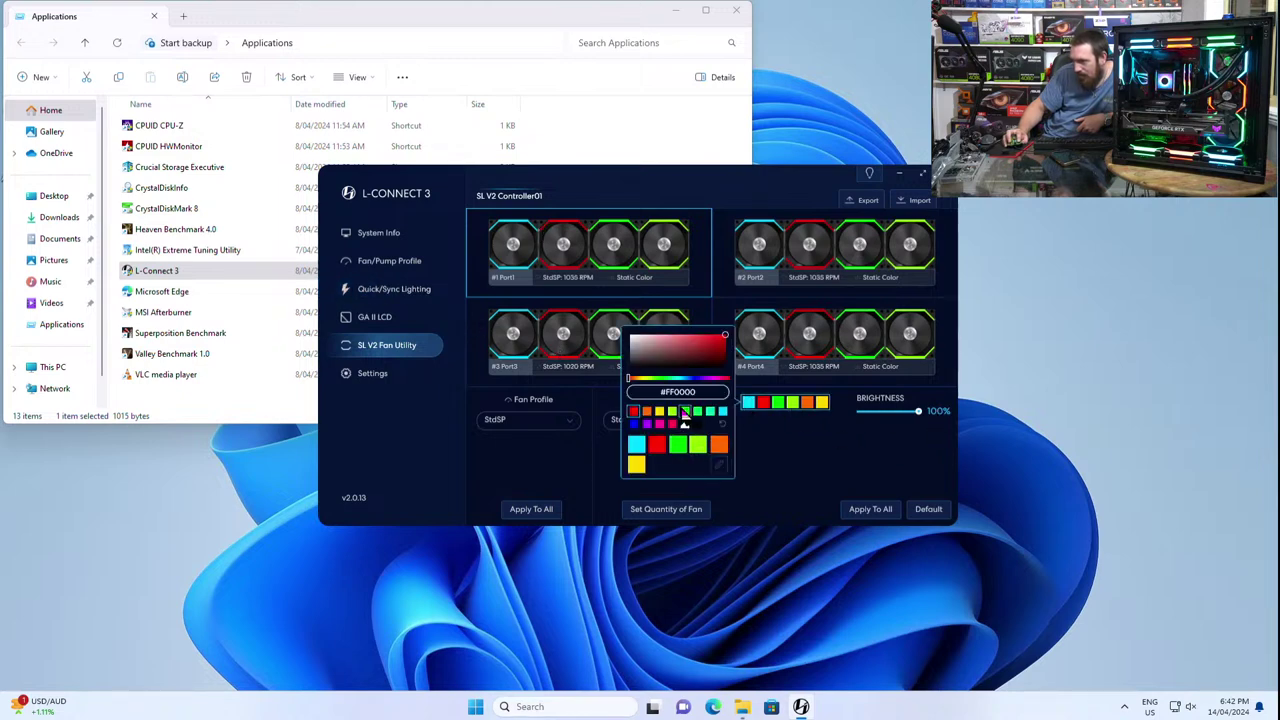
{"action": "left_click", "coordinate": [723, 413]}
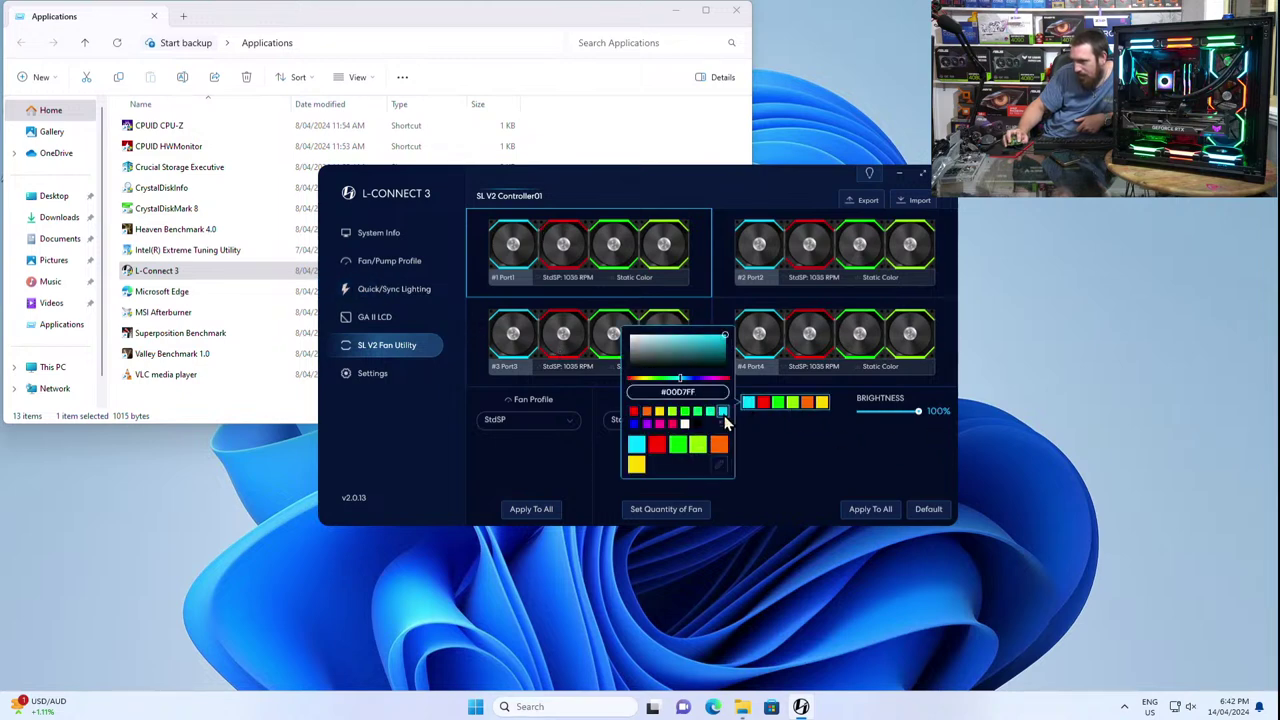
{"action": "left_click", "coordinate": [780, 483]}
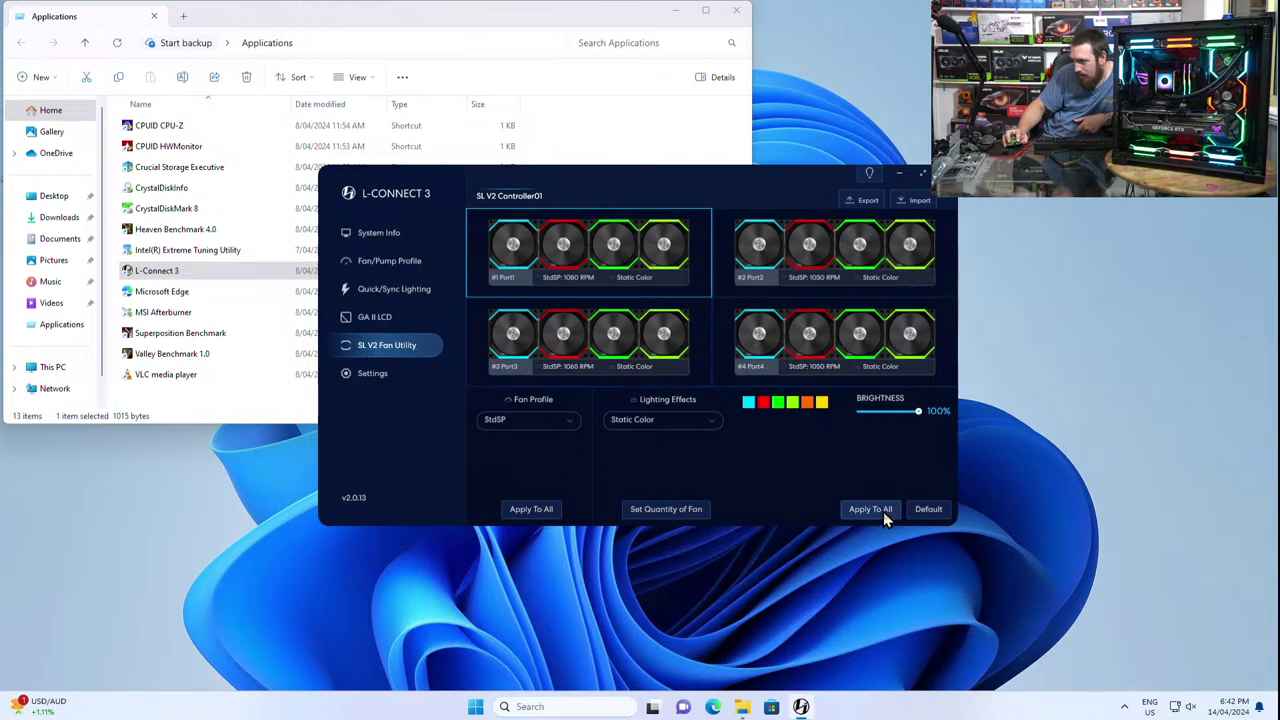
{"action": "left_click", "coordinate": [752, 403]}
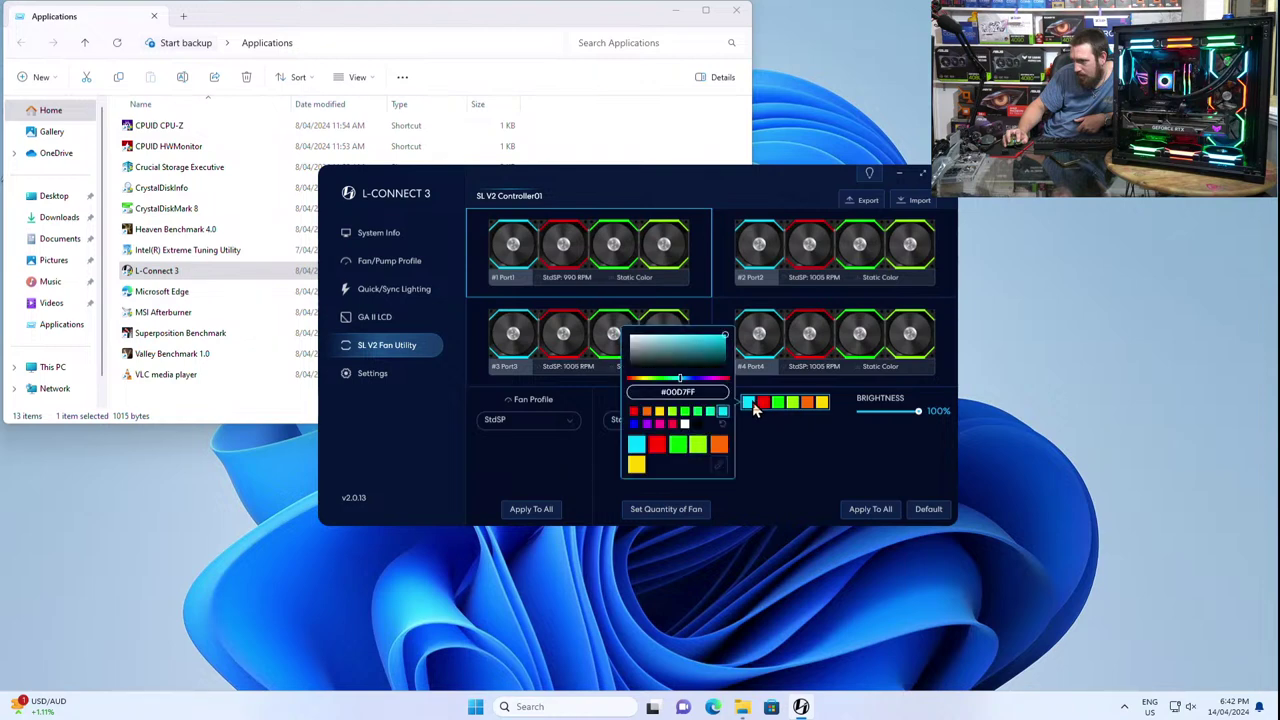
{"action": "left_click", "coordinate": [870, 509]}
Check the fan quantity per port in the SL V2 device settings and the fan profile choices for Port1
{"action": "left_click", "coordinate": [690, 508]}
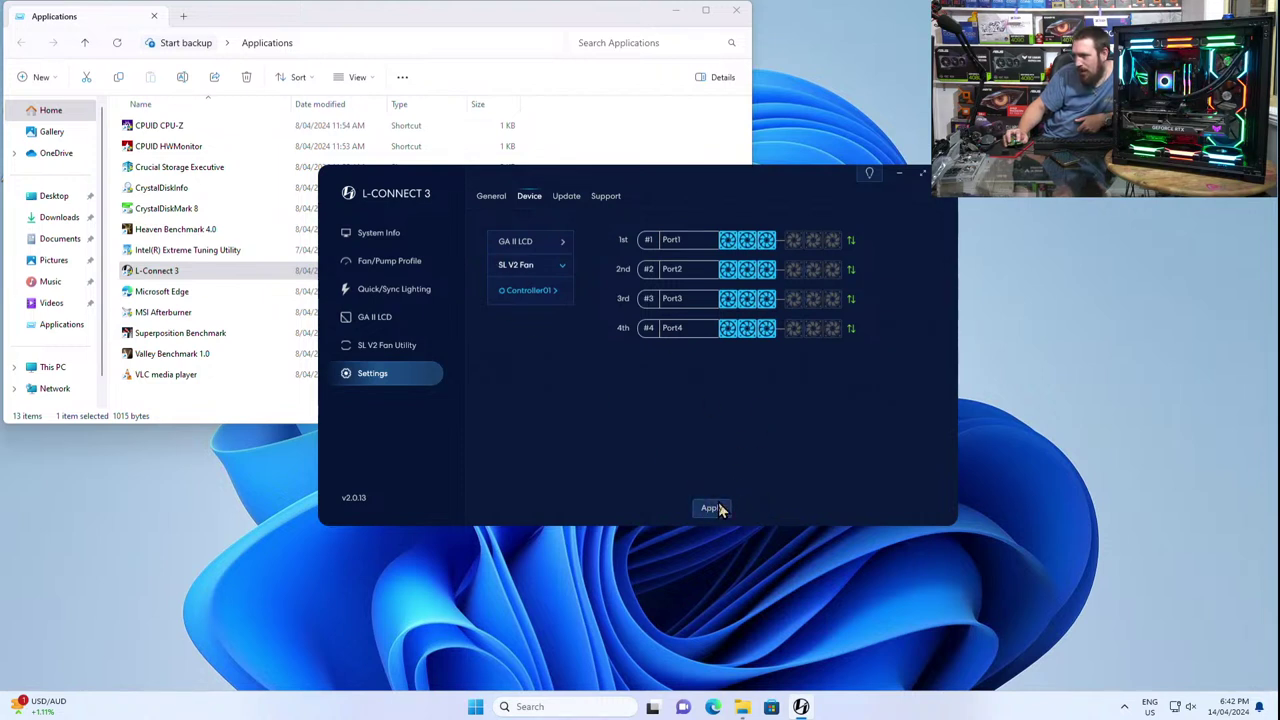
{"action": "left_click", "coordinate": [490, 196]}
{"action": "left_click", "coordinate": [534, 197]}
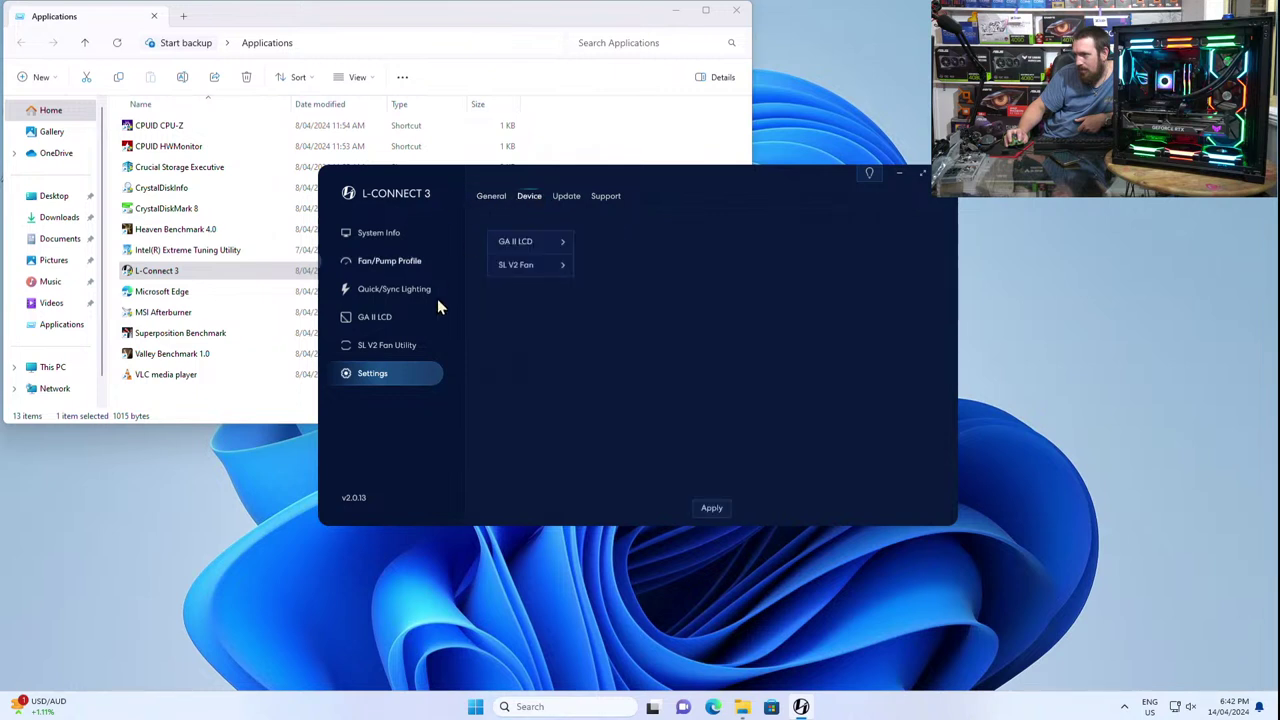
{"action": "left_click", "coordinate": [404, 347]}
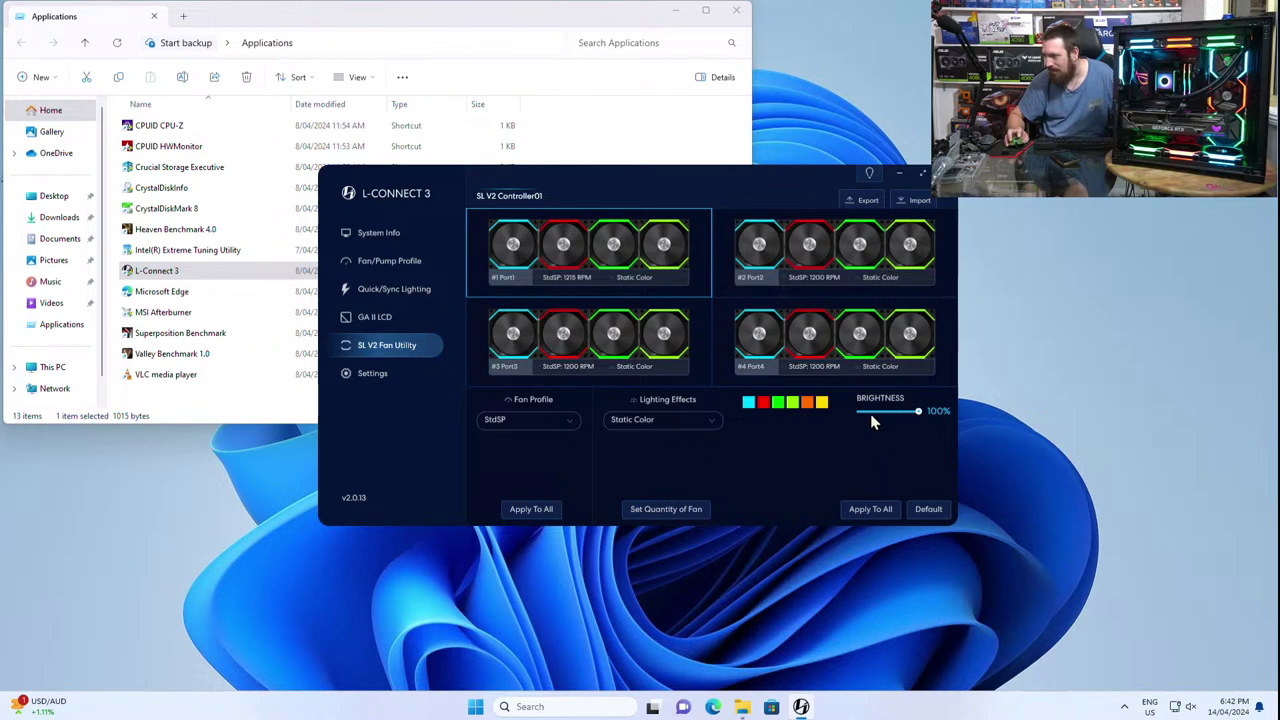
{"action": "left_click", "coordinate": [568, 420]}
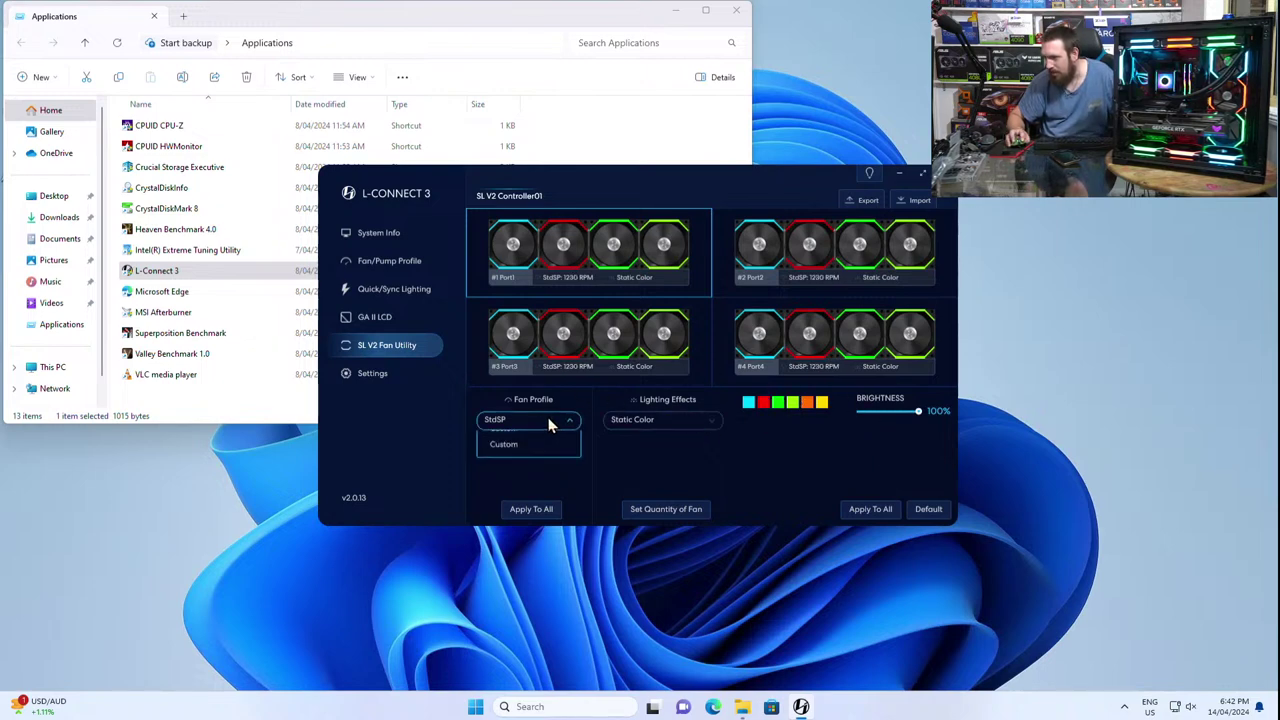
{"action": "left_click", "coordinate": [568, 420]}
Fill all static colour slots of the Port3 and Port1 fans with cyan #00D7FF
{"action": "left_click", "coordinate": [667, 358]}
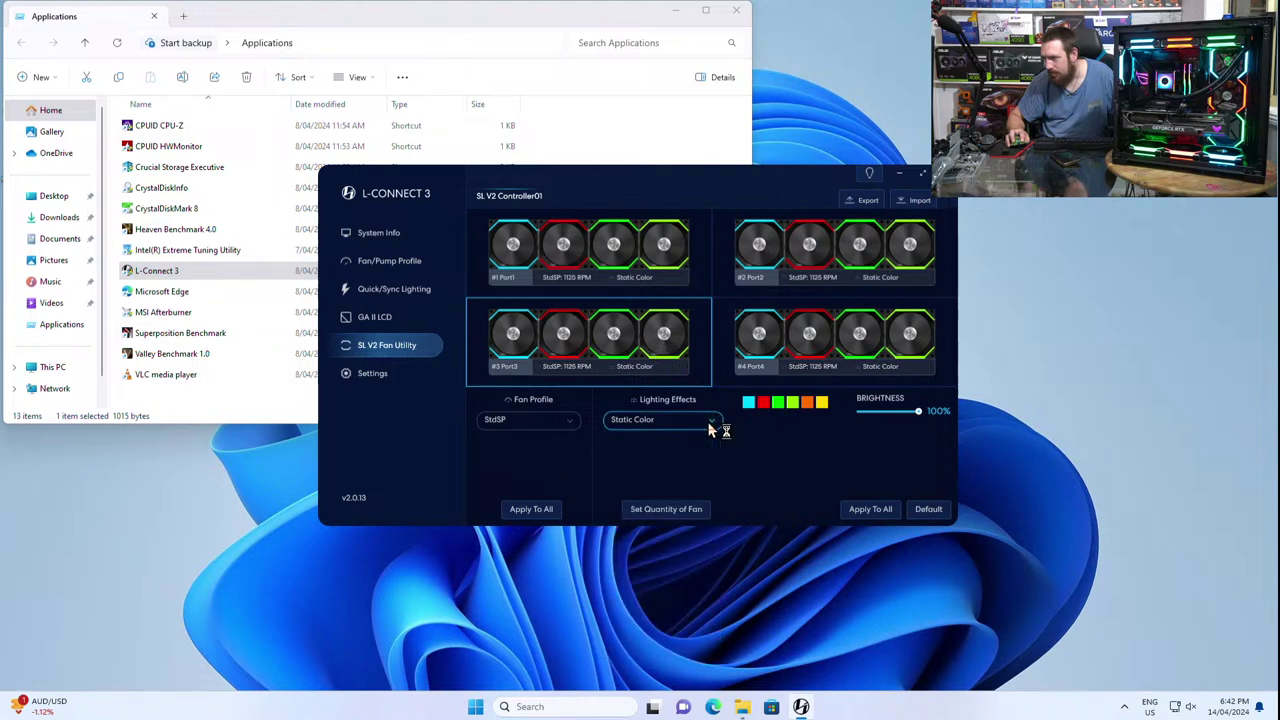
{"action": "left_click", "coordinate": [748, 402]}
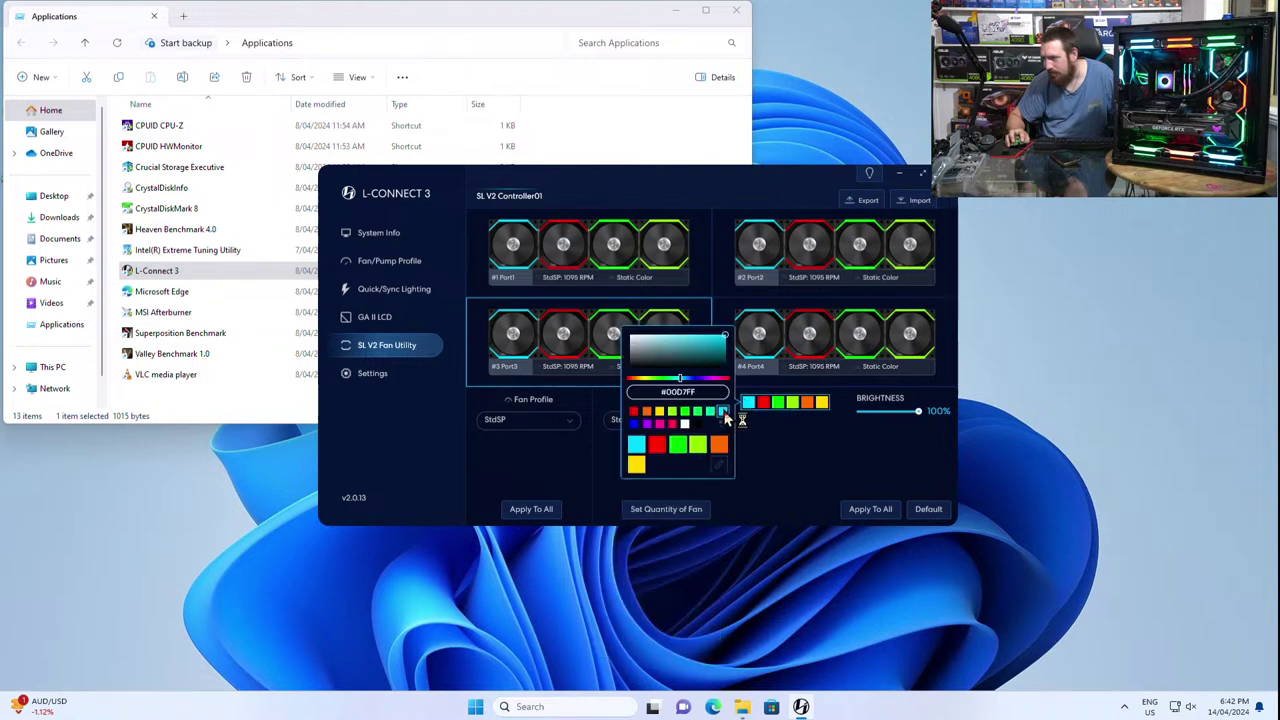
{"action": "left_click", "coordinate": [720, 465]}
{"action": "left_click", "coordinate": [788, 477]}
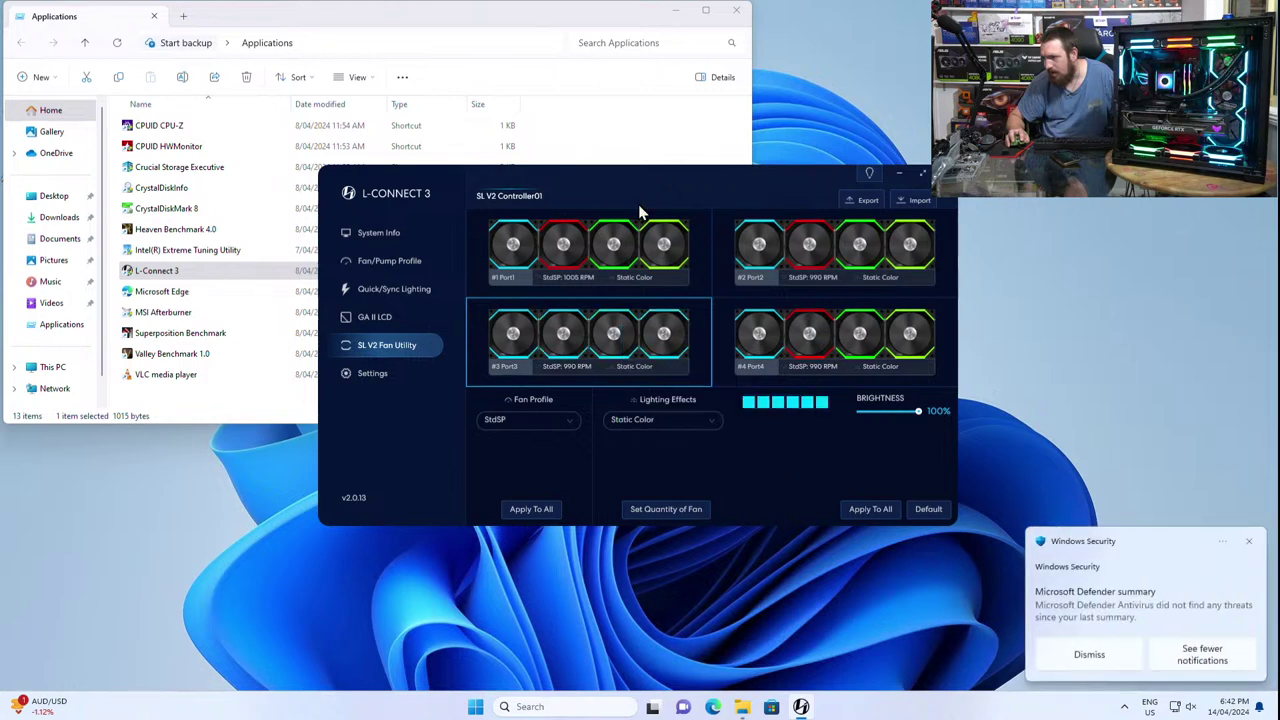
{"action": "left_click", "coordinate": [652, 265]}
{"action": "left_click", "coordinate": [755, 403]}
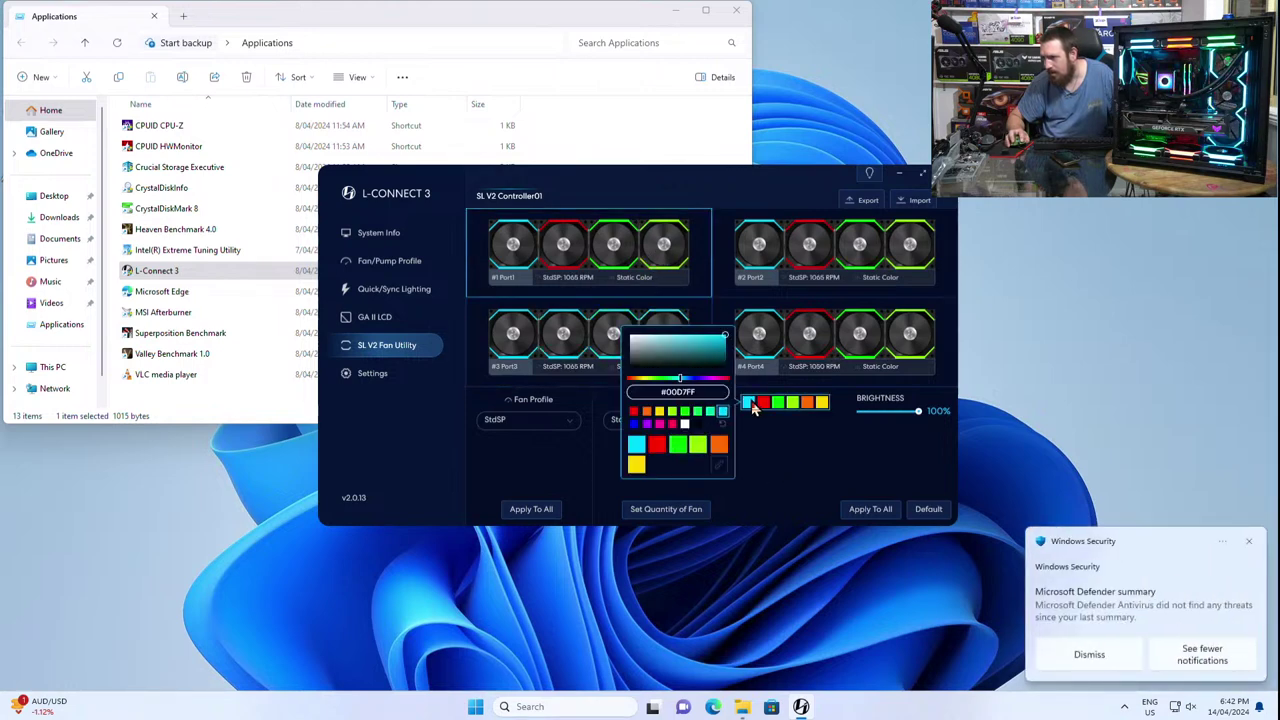
{"action": "left_click", "coordinate": [721, 466]}
Fill all static colour slots of the Port2 fans with orange #FF6900
{"action": "left_click", "coordinate": [797, 292]}
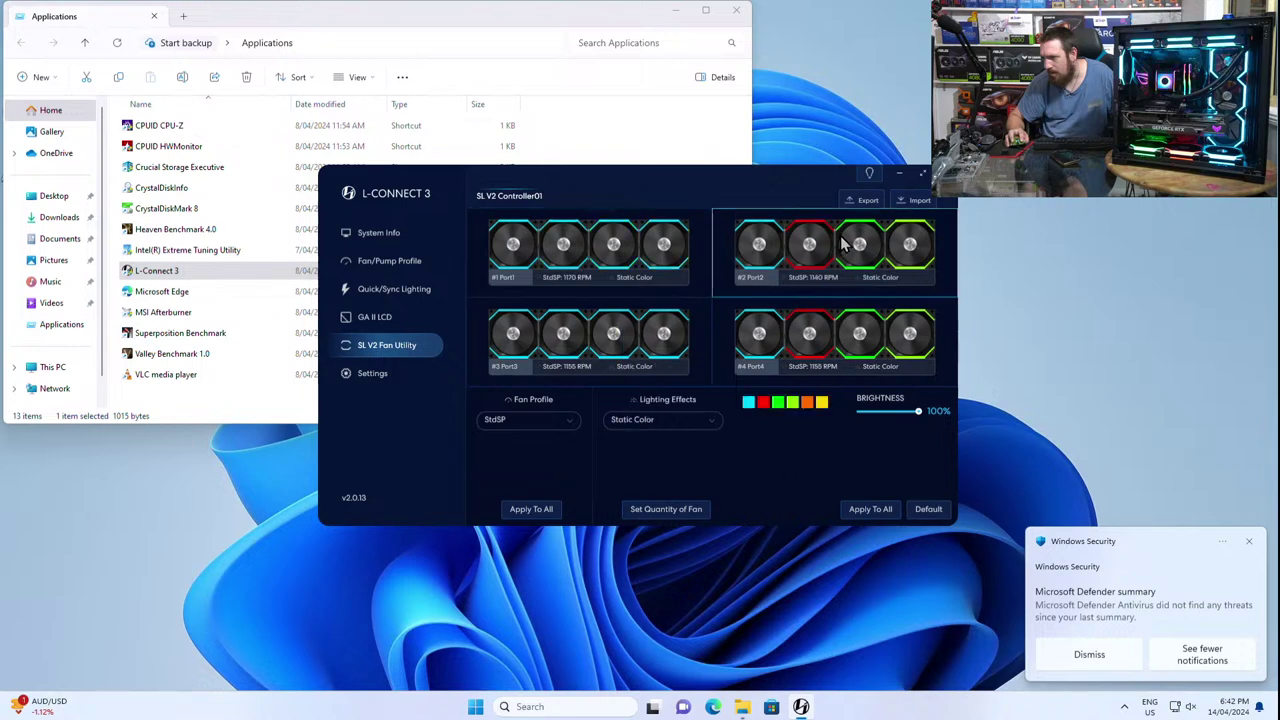
{"action": "left_click", "coordinate": [823, 403]}
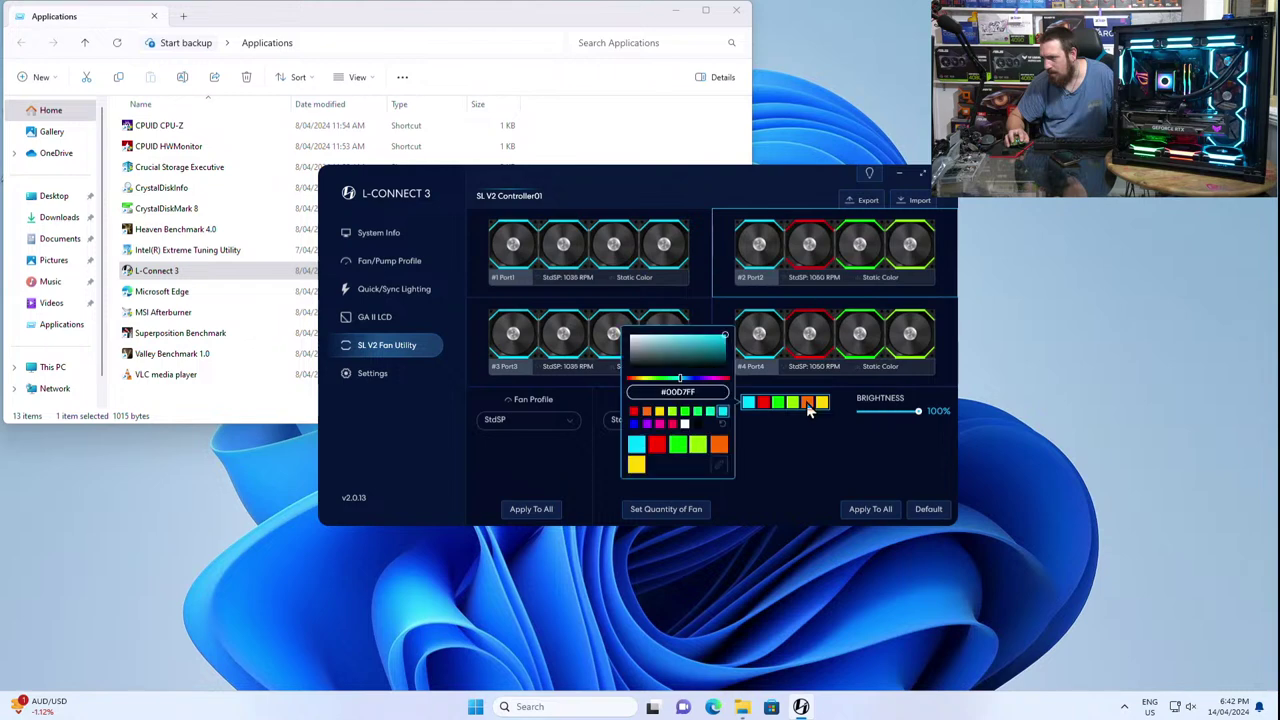
{"action": "left_click", "coordinate": [811, 403]}
{"action": "left_click", "coordinate": [811, 403]}
{"action": "left_click", "coordinate": [811, 403]}
{"action": "left_click", "coordinate": [720, 444]}
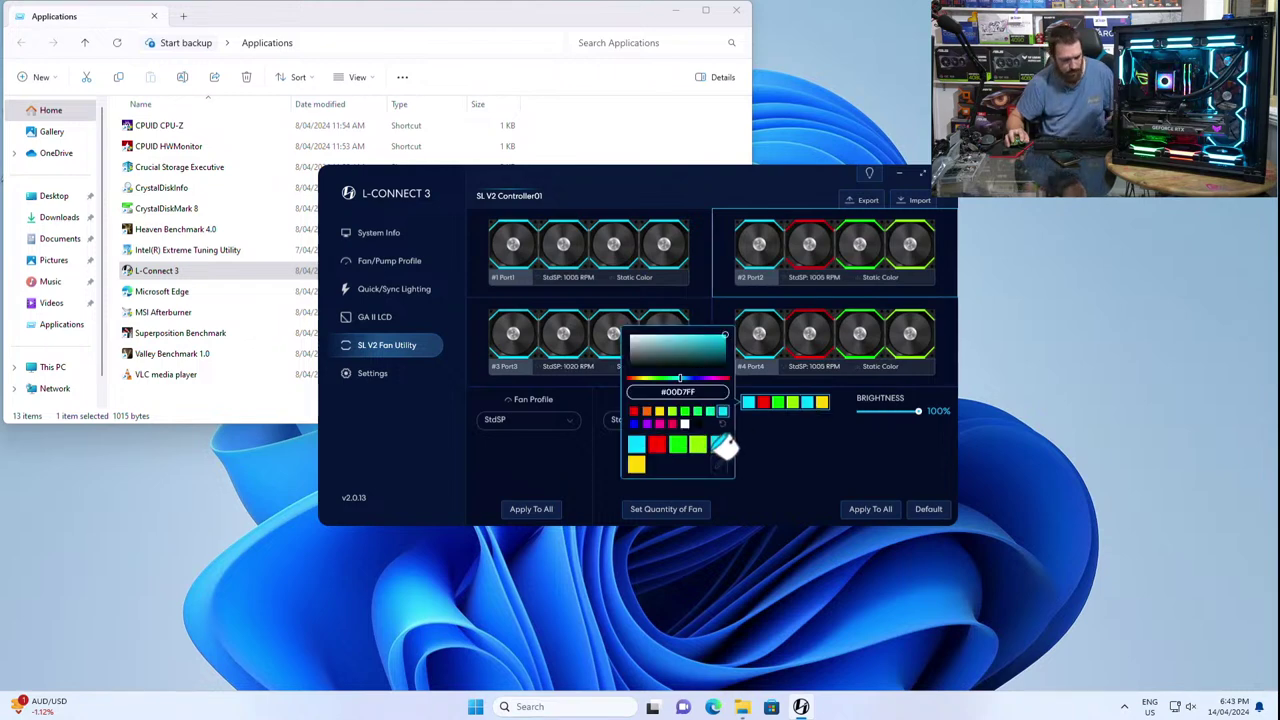
{"action": "left_click", "coordinate": [646, 412]}
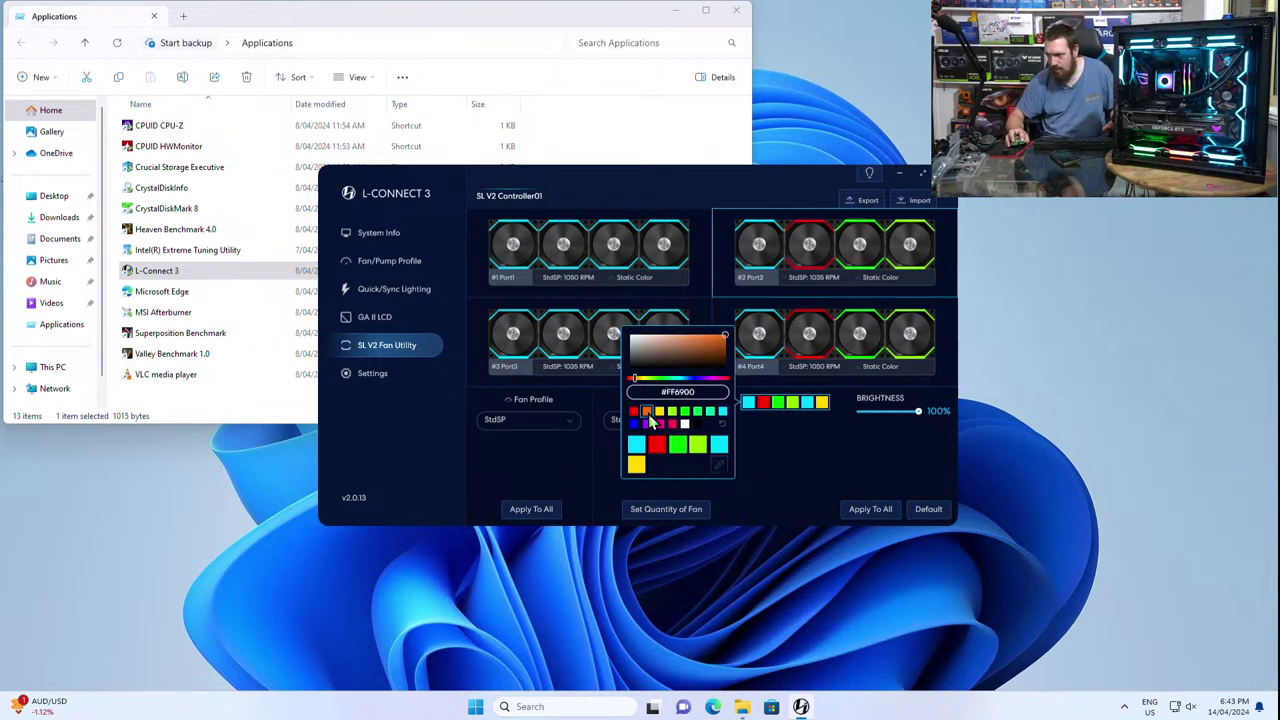
{"action": "left_click", "coordinate": [721, 444]}
{"action": "left_click", "coordinate": [724, 464]}
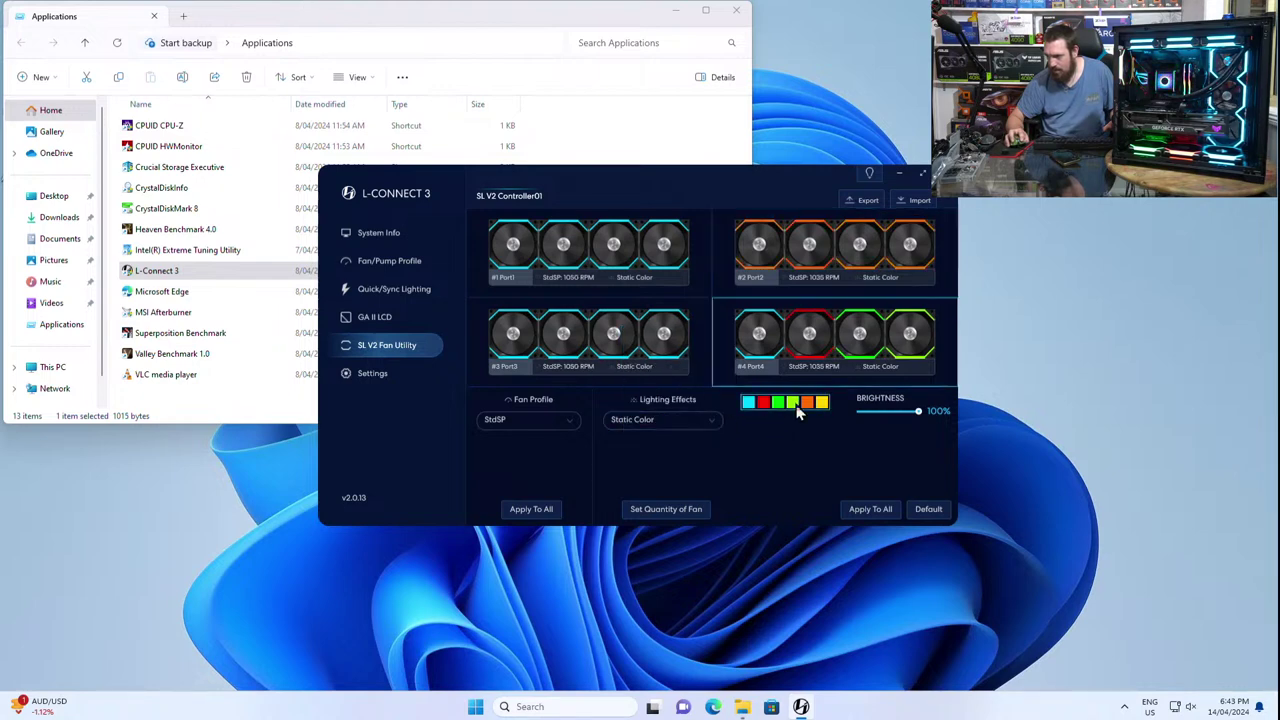
Fill all static colour slots of the Port4 fans with orange #FF6900 and apply that lighting to every port
{"action": "left_click", "coordinate": [808, 405]}
{"action": "left_click", "coordinate": [720, 466]}
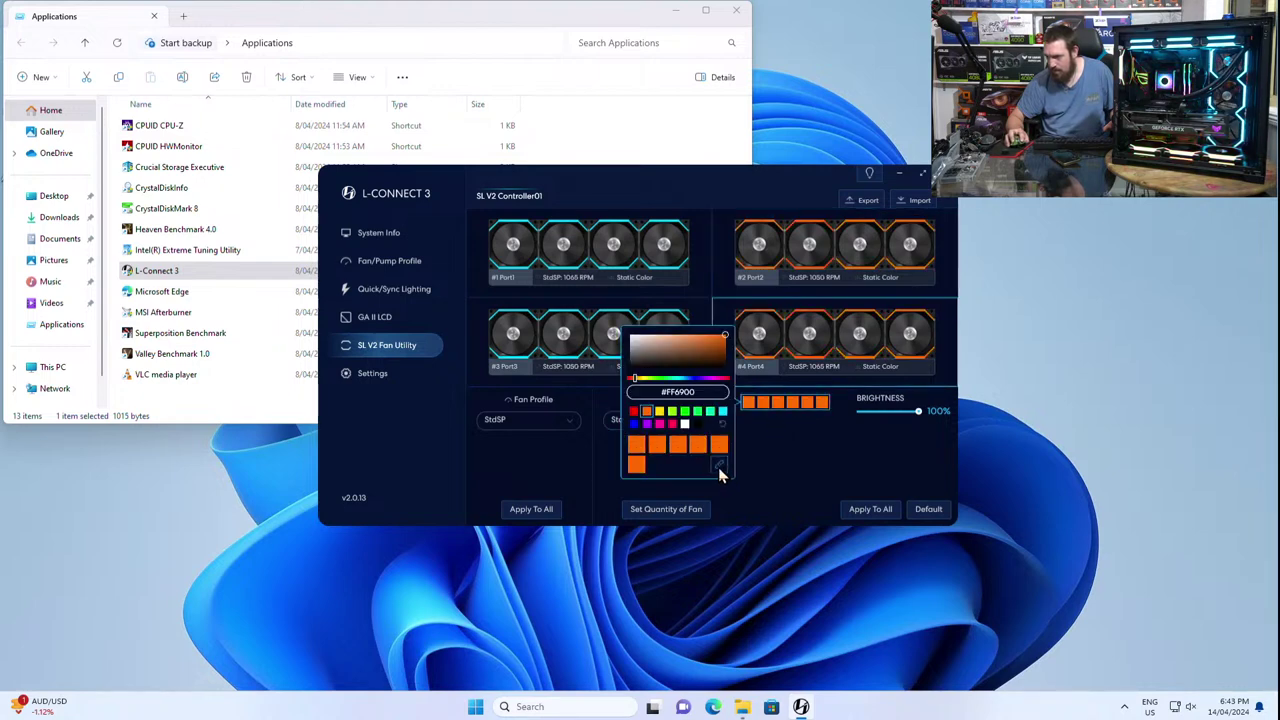
{"action": "left_click", "coordinate": [889, 508]}
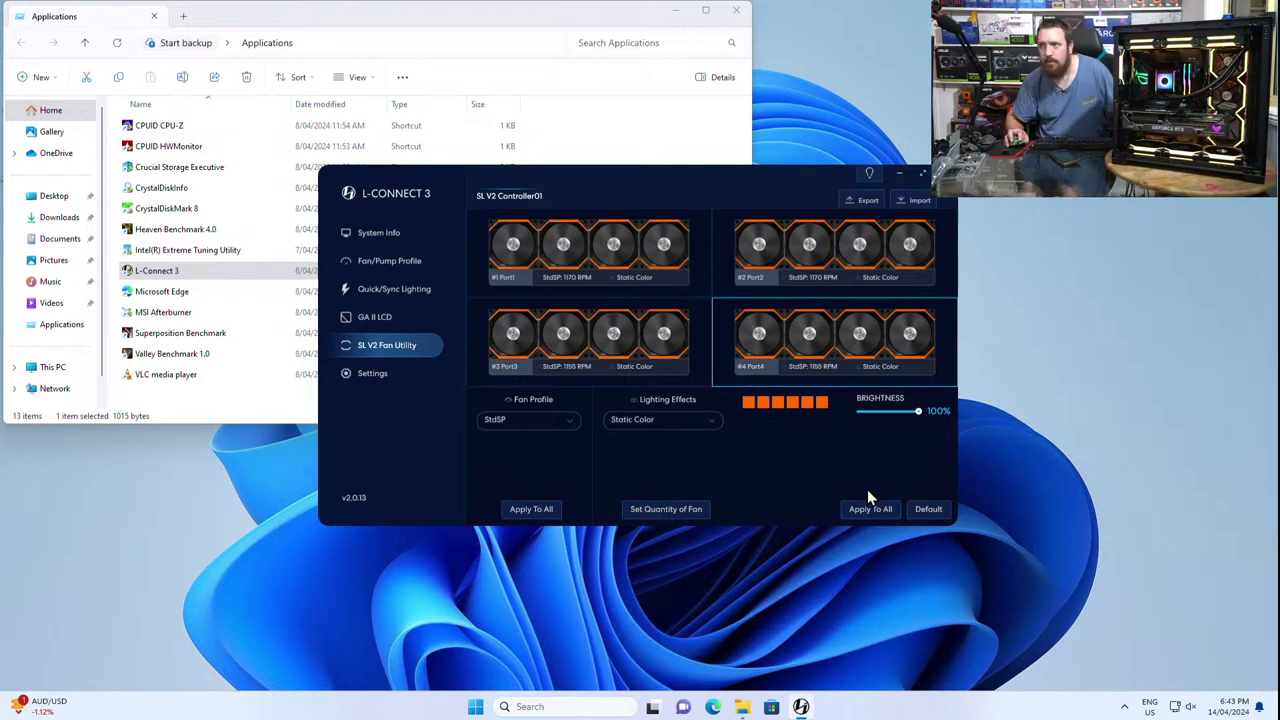
Set every static colour slot of the Port3 and Port1 fans to cyan #00D7FF
{"action": "left_click", "coordinate": [773, 403]}
{"action": "left_click", "coordinate": [723, 411]}
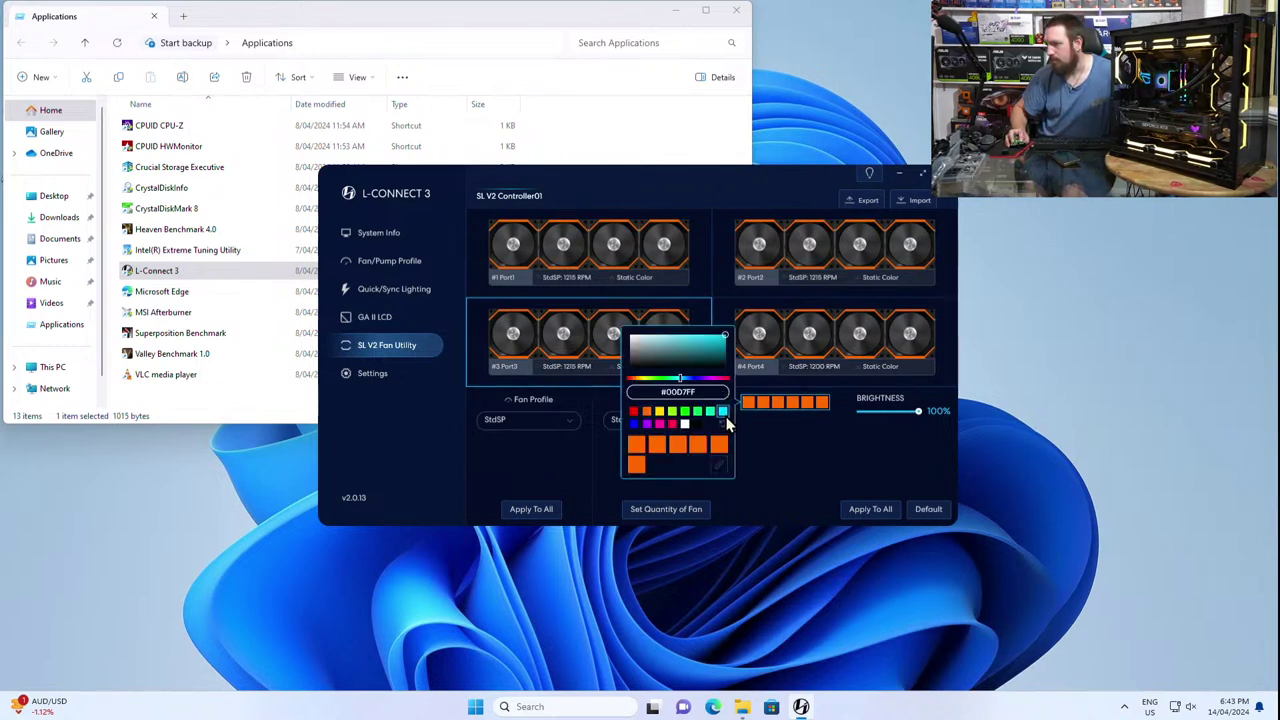
{"action": "left_click", "coordinate": [721, 467]}
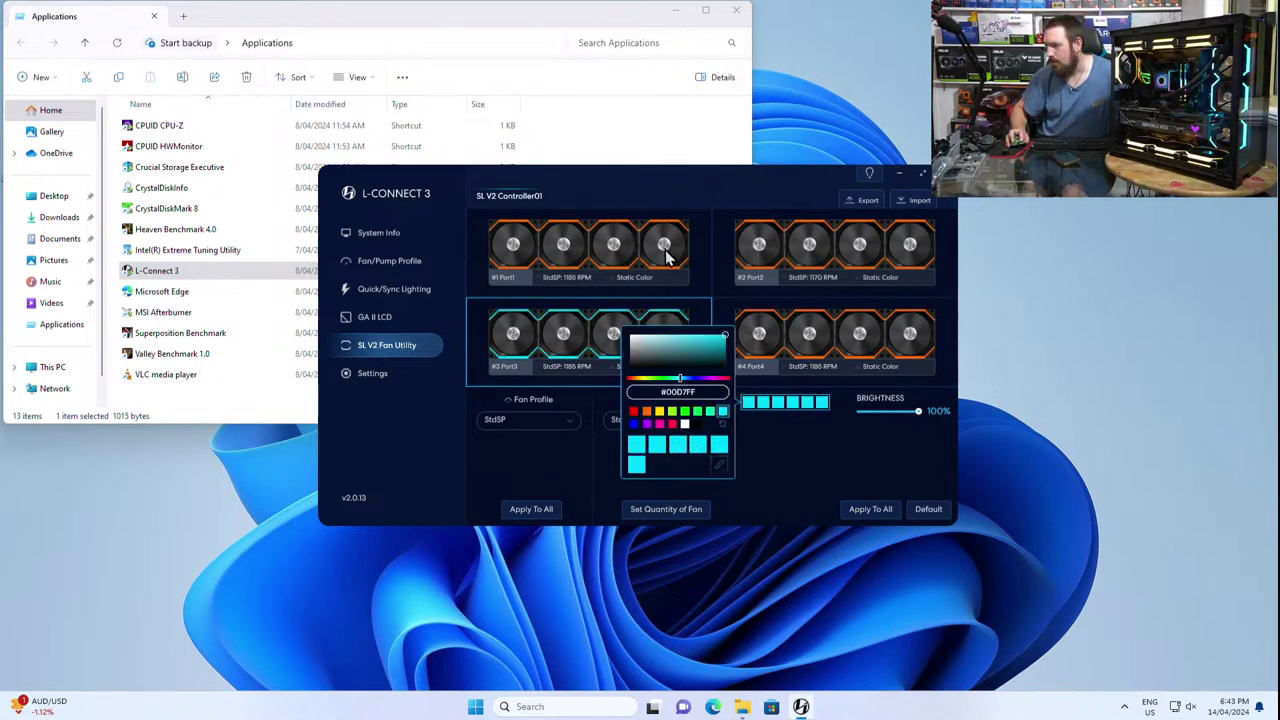
{"action": "left_click", "coordinate": [668, 257]}
{"action": "left_click", "coordinate": [808, 403]}
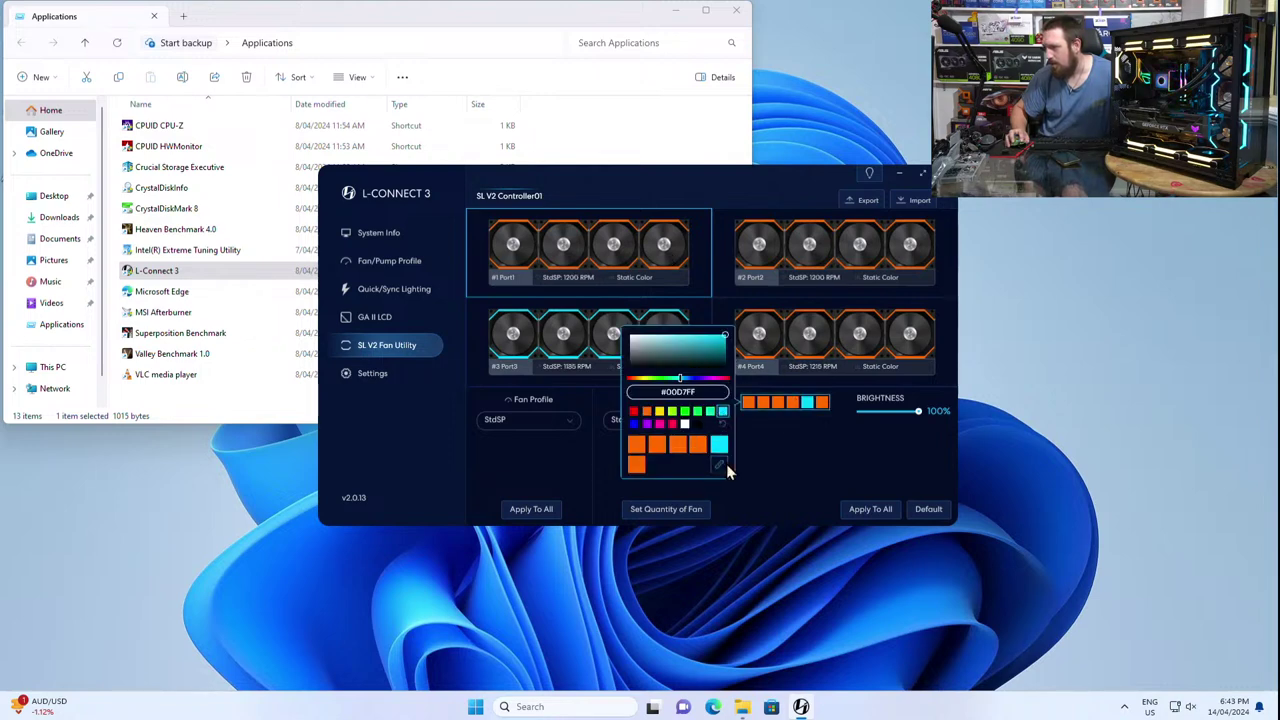
{"action": "left_click", "coordinate": [726, 469]}
{"action": "left_click", "coordinate": [808, 459]}
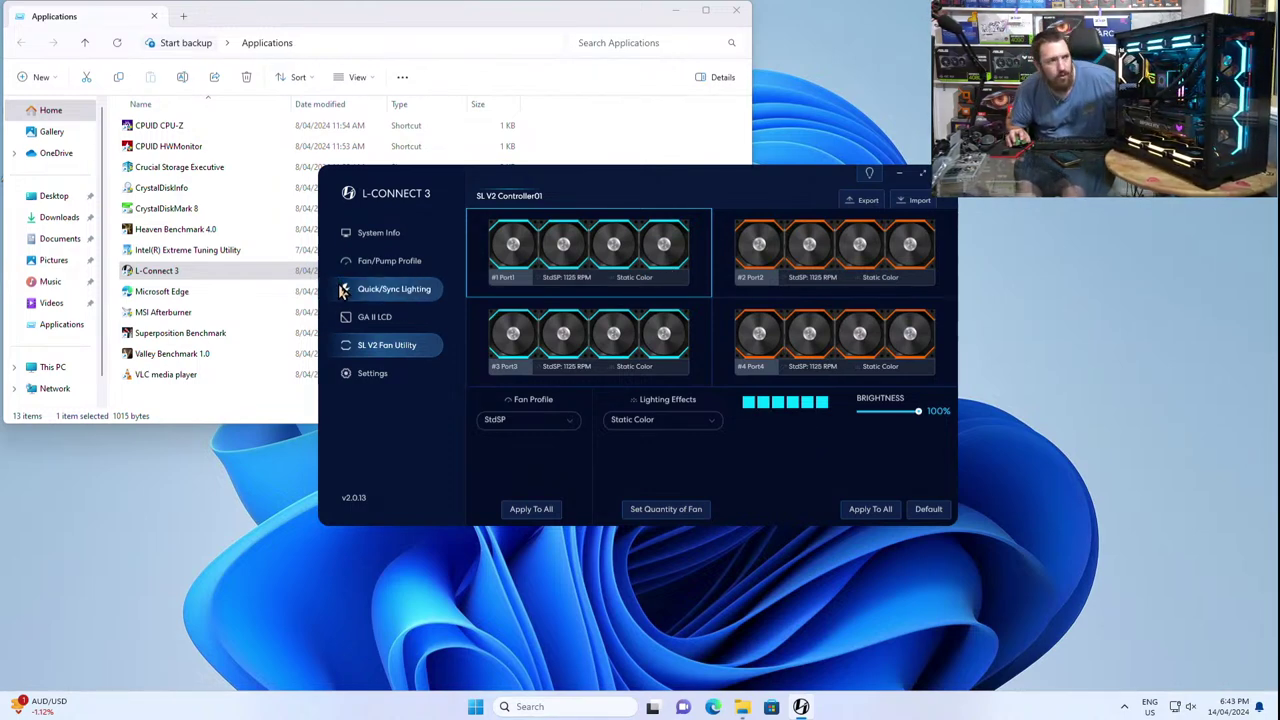
Try the Scope, Fireworks and Meteor Shower screen themes on the GA II LCD and settle on Image Video
{"action": "left_click", "coordinate": [355, 316]}
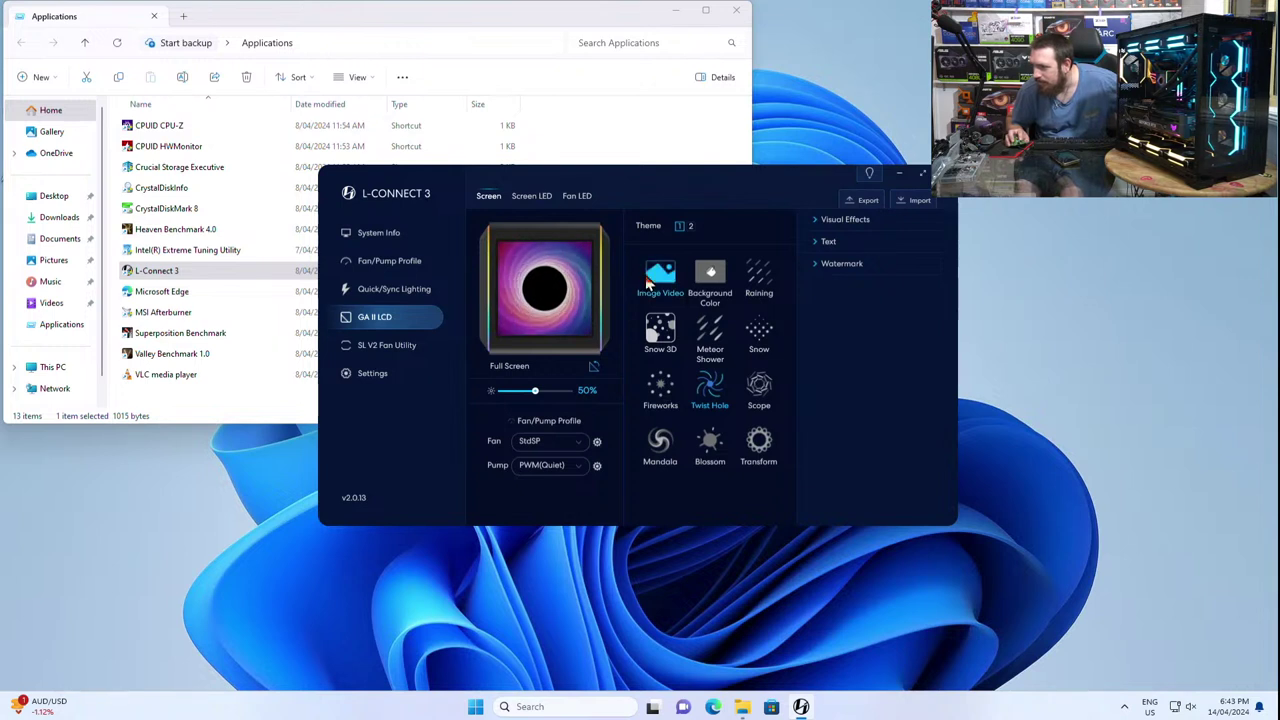
{"action": "left_click", "coordinate": [768, 389]}
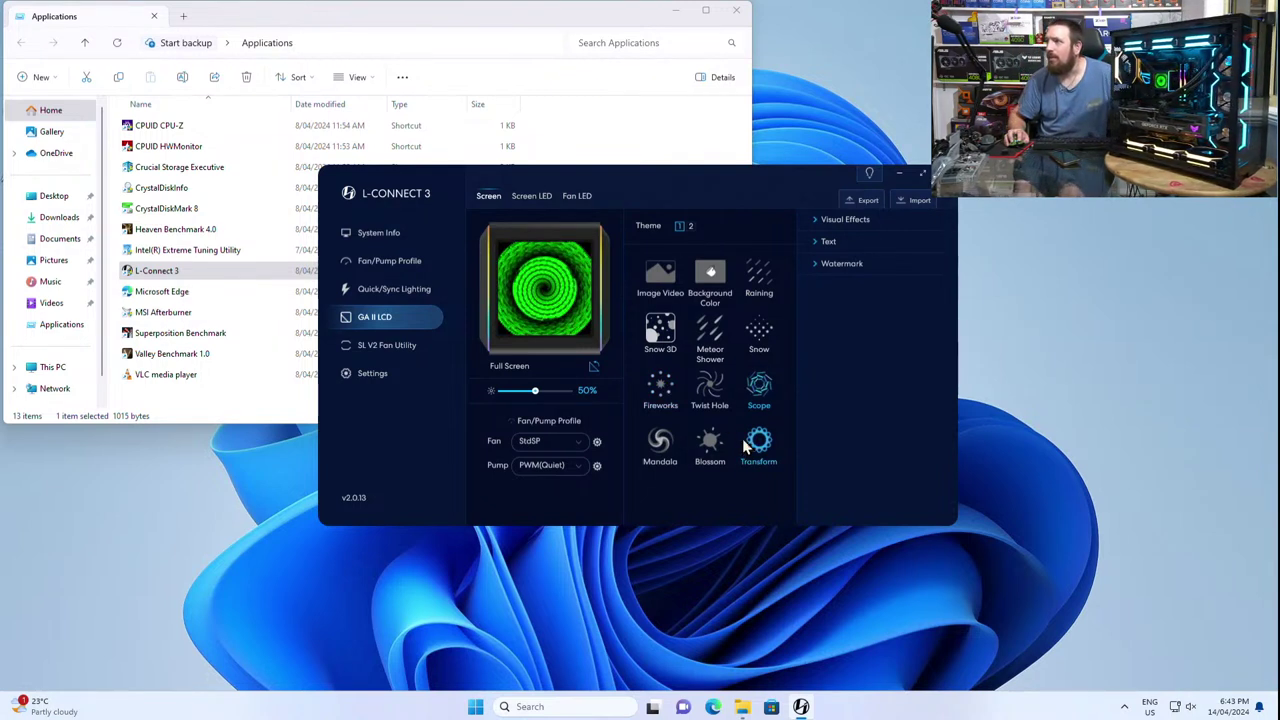
{"action": "left_click", "coordinate": [660, 390]}
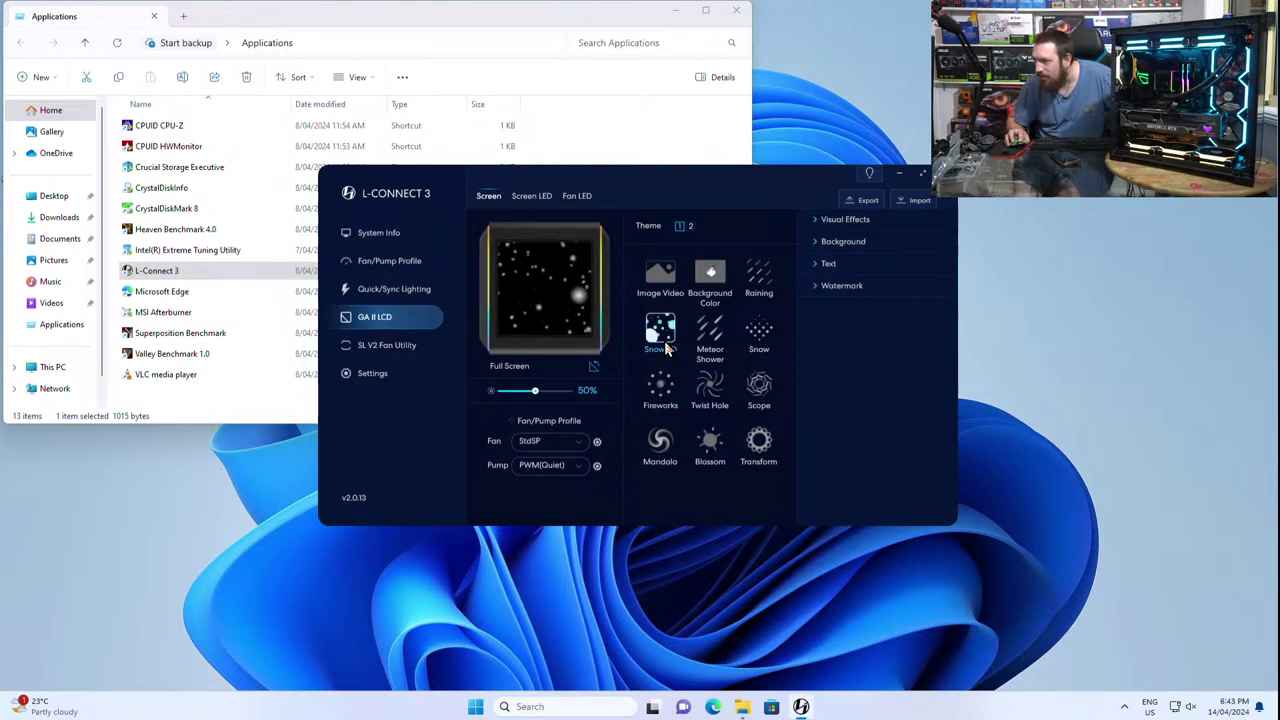
{"action": "left_click", "coordinate": [719, 336]}
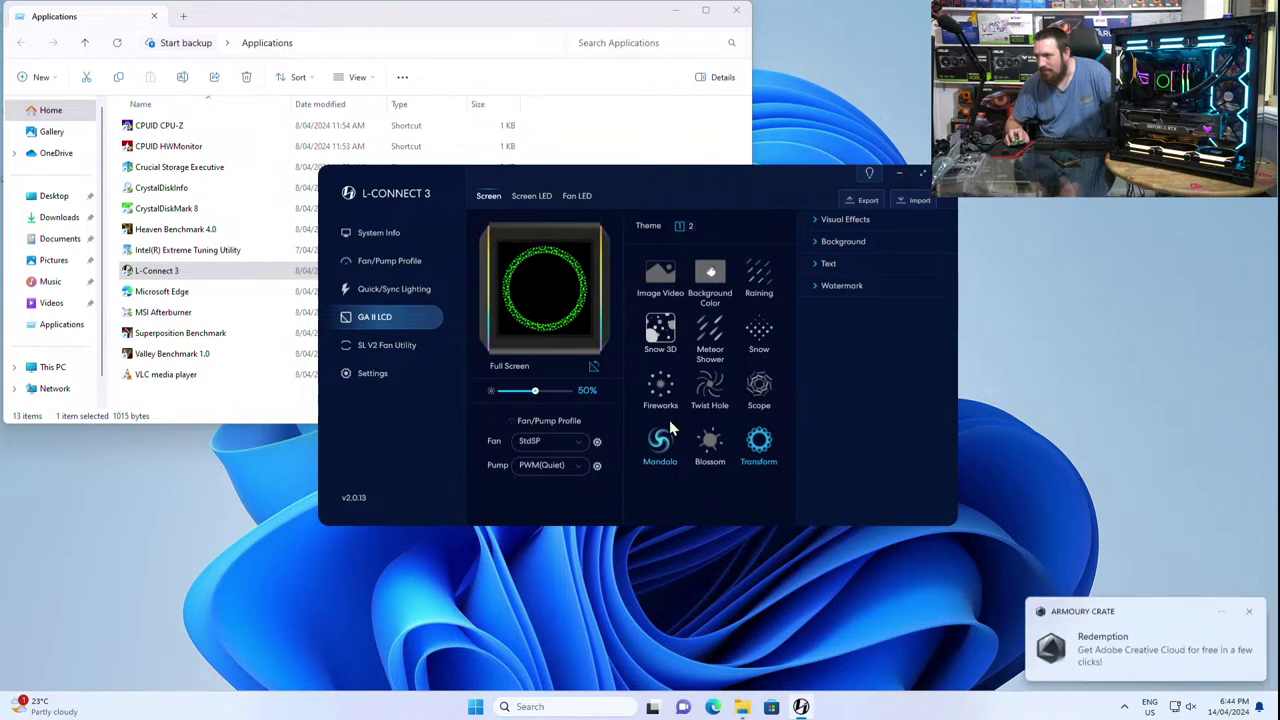
{"action": "left_click", "coordinate": [658, 285]}
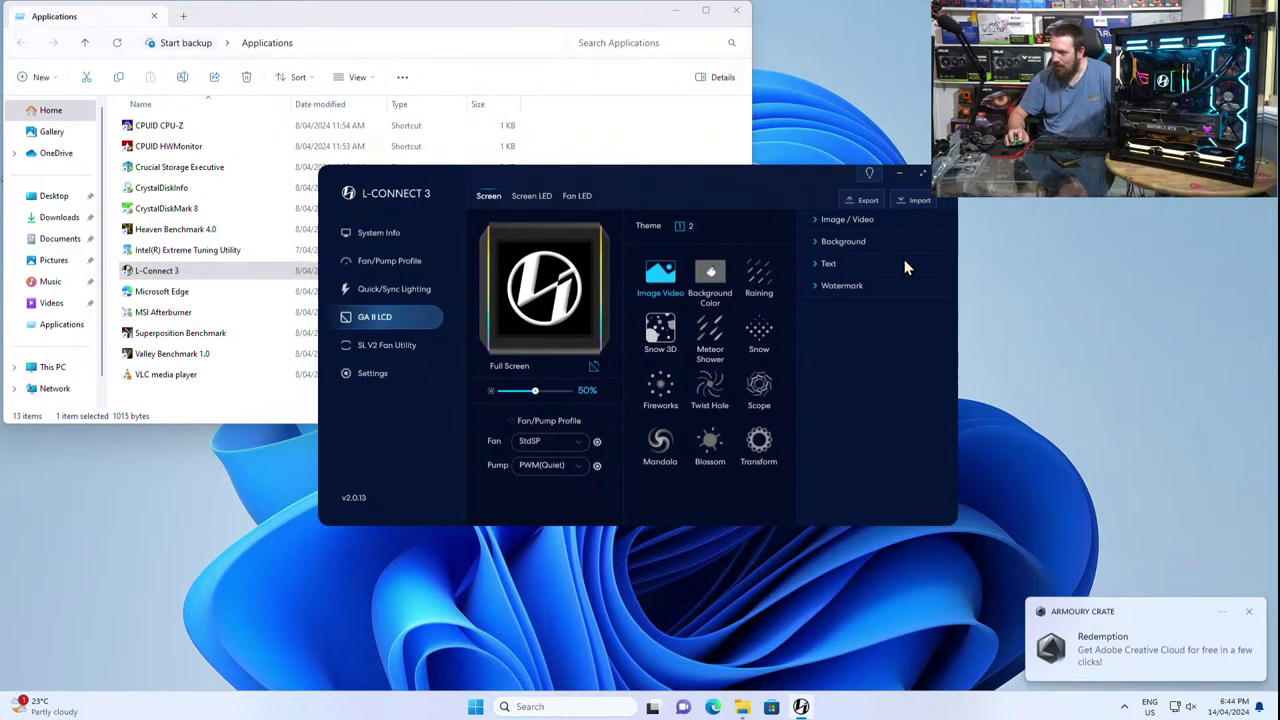
Switch to Microsoft Edge and search the web for "nyan cat gif"
{"action": "left_click", "coordinate": [712, 706]}
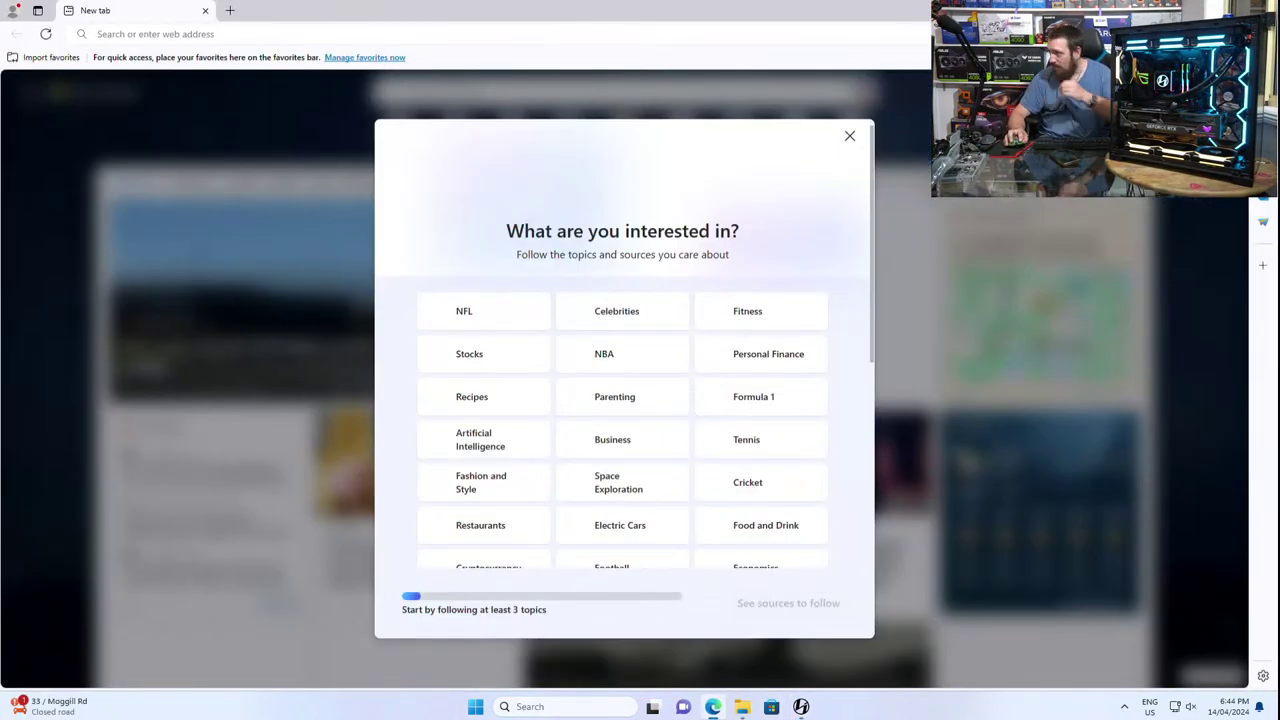
{"action": "left_click", "coordinate": [521, 35]}
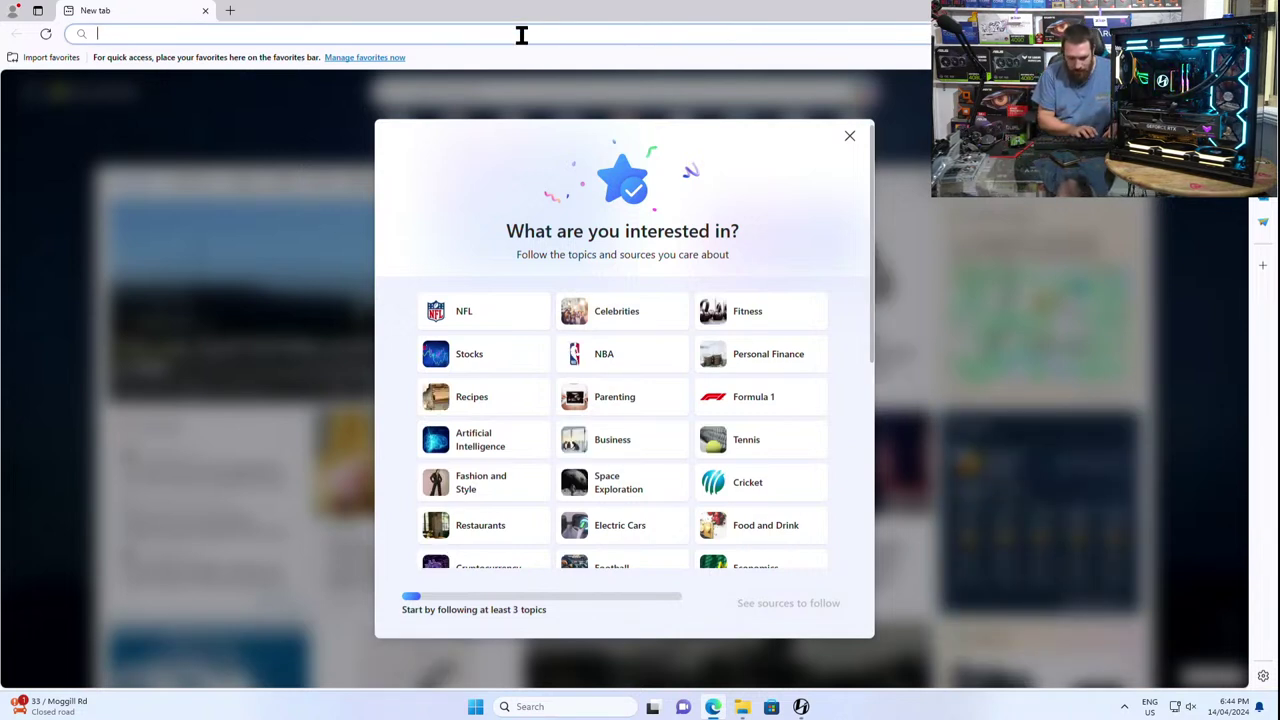
{"action": "type", "text": "nyan"}
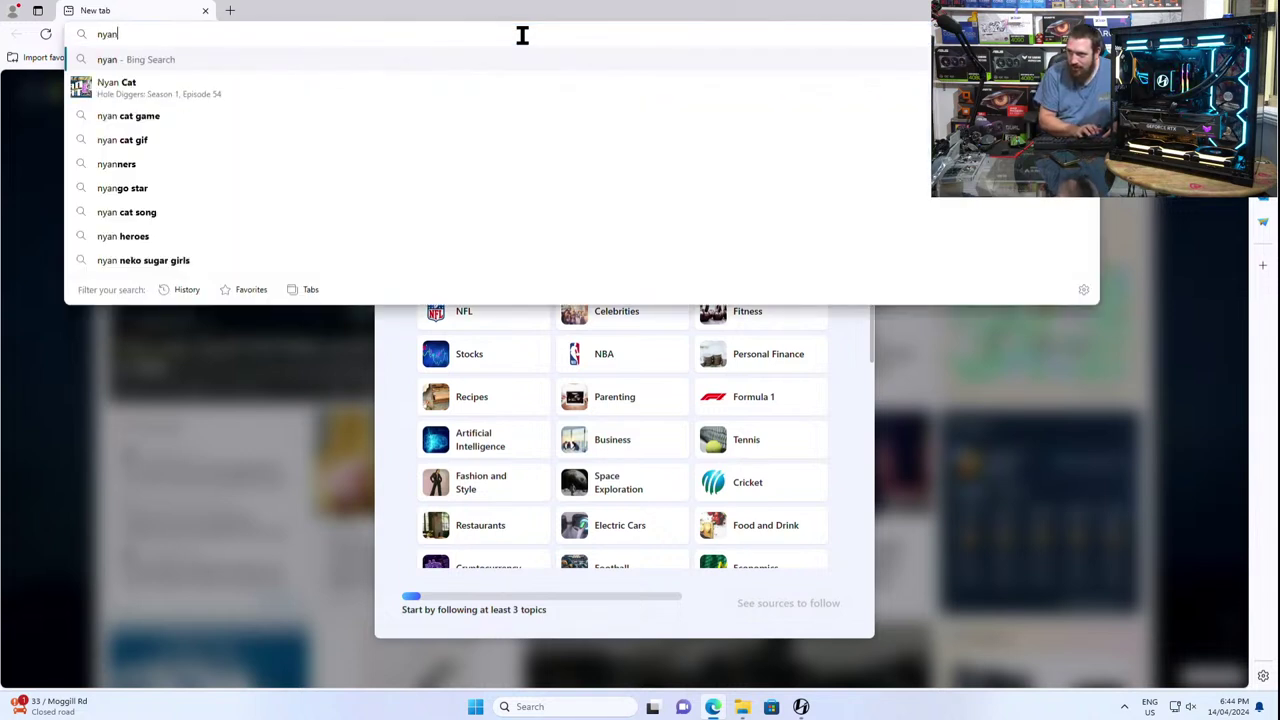
{"action": "type", "text": " cat"}
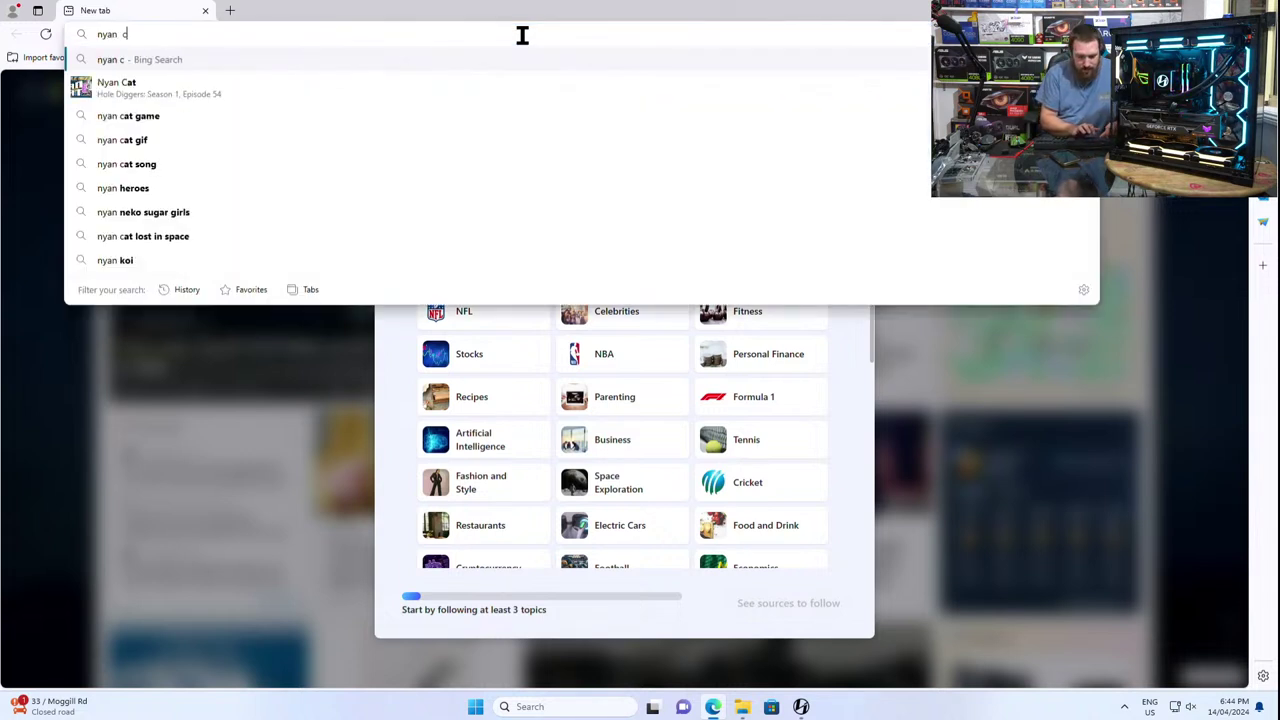
{"action": "key", "text": "Return"}
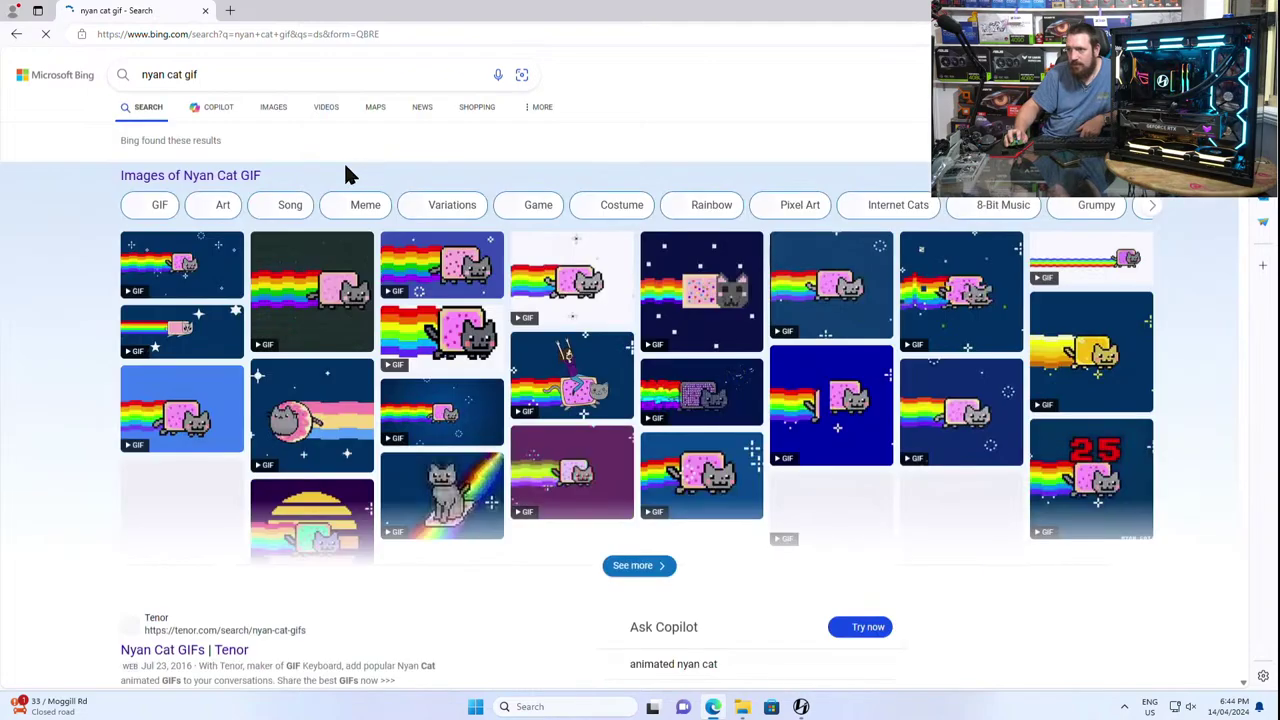
Open the first Nyan Cat GIF among the image results and save it as a GIF image in the Downloads folder
{"action": "left_click", "coordinate": [152, 207]}
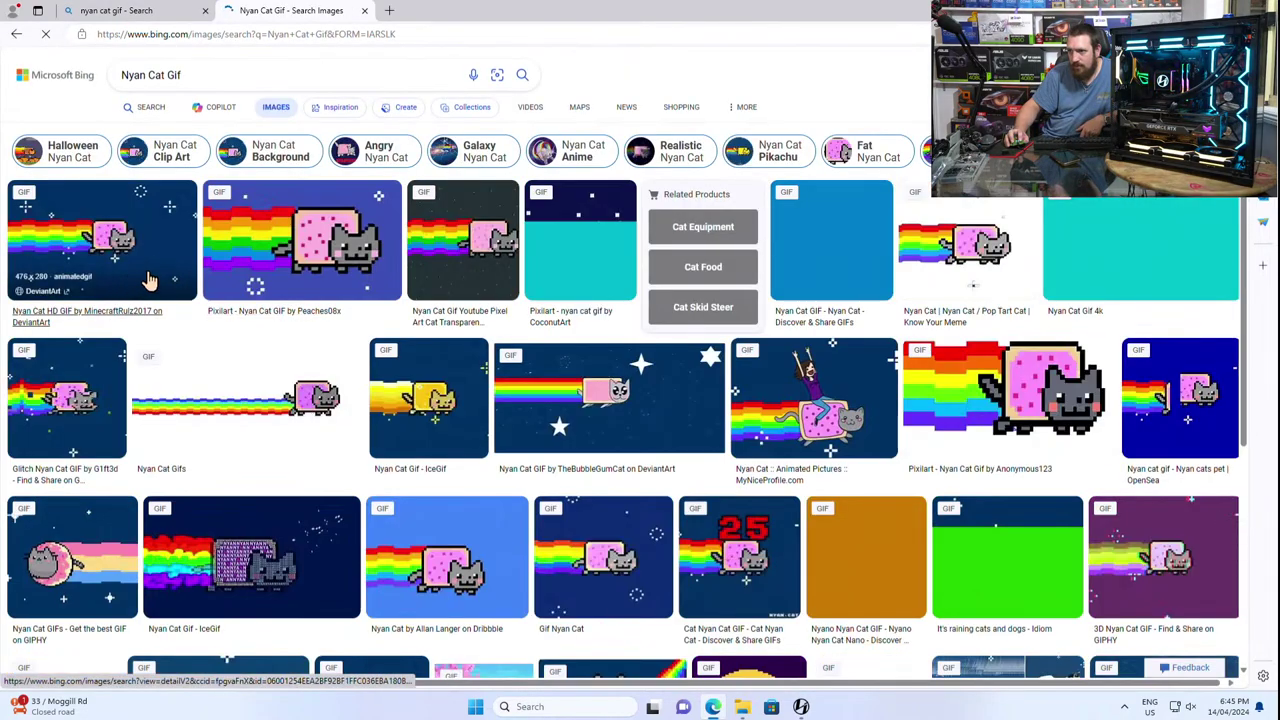
{"action": "left_click", "coordinate": [168, 249]}
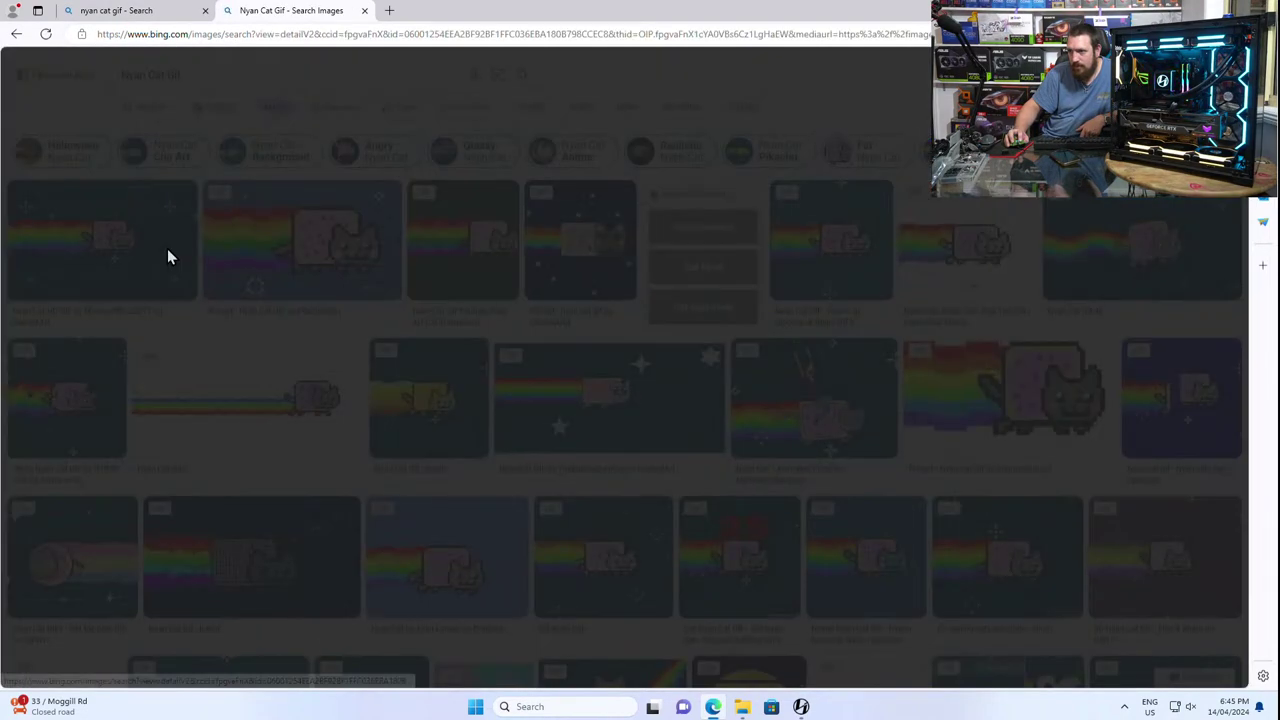
{"action": "right_click", "coordinate": [459, 271]}
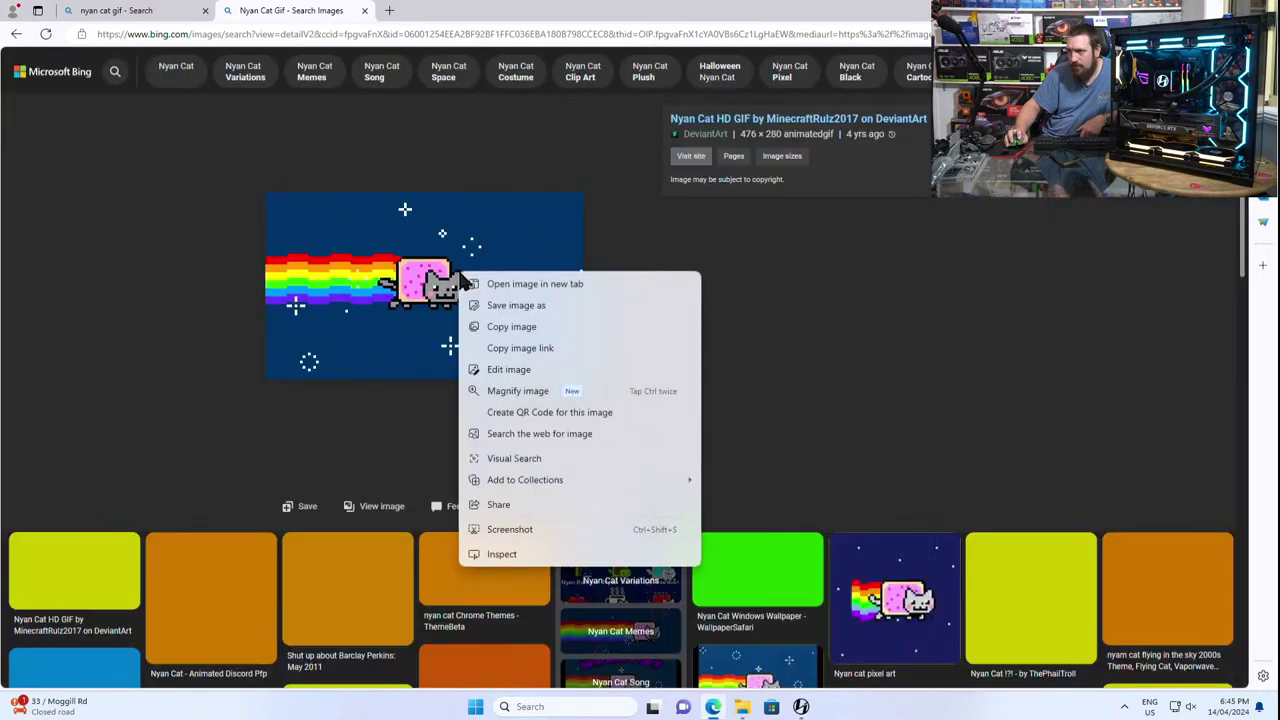
{"action": "left_click", "coordinate": [540, 305]}
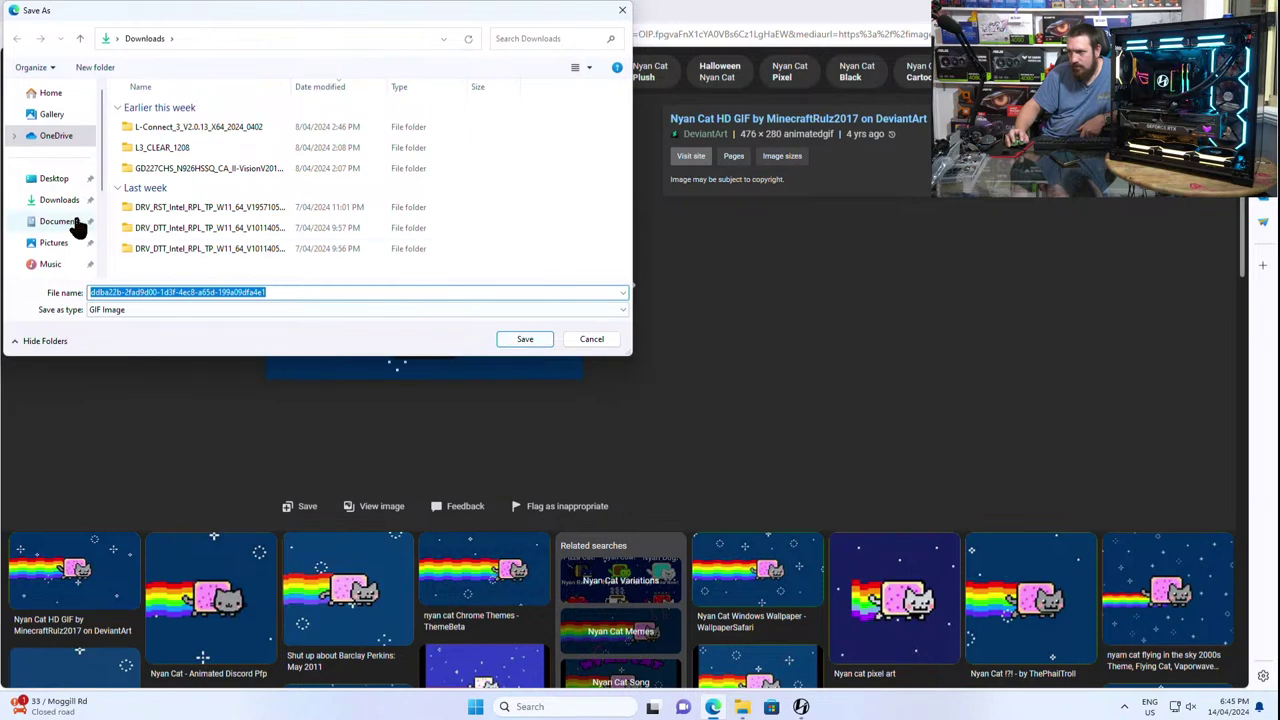
{"action": "left_click", "coordinate": [55, 200]}
{"action": "left_click", "coordinate": [524, 340]}
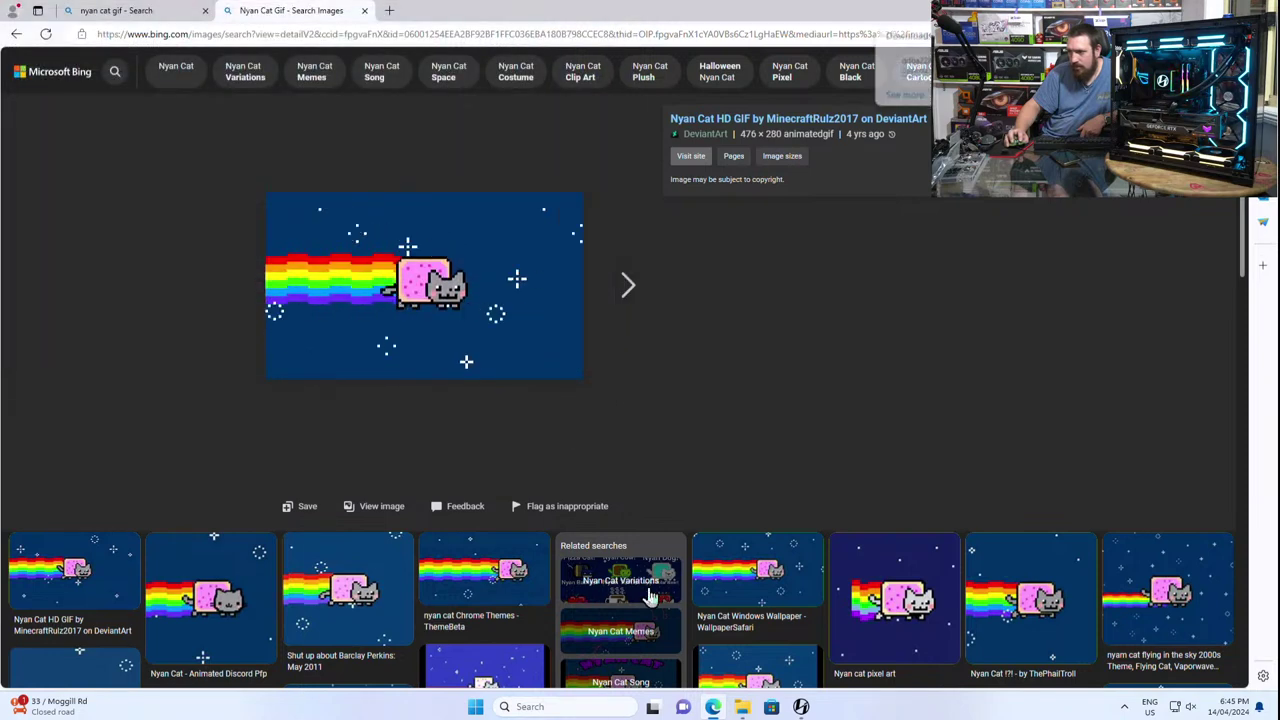
Switch to L-Connect 3 and add the downloaded Nyan Cat GIF from Downloads as the image for the GA II LCD screen
{"action": "left_click", "coordinate": [800, 706]}
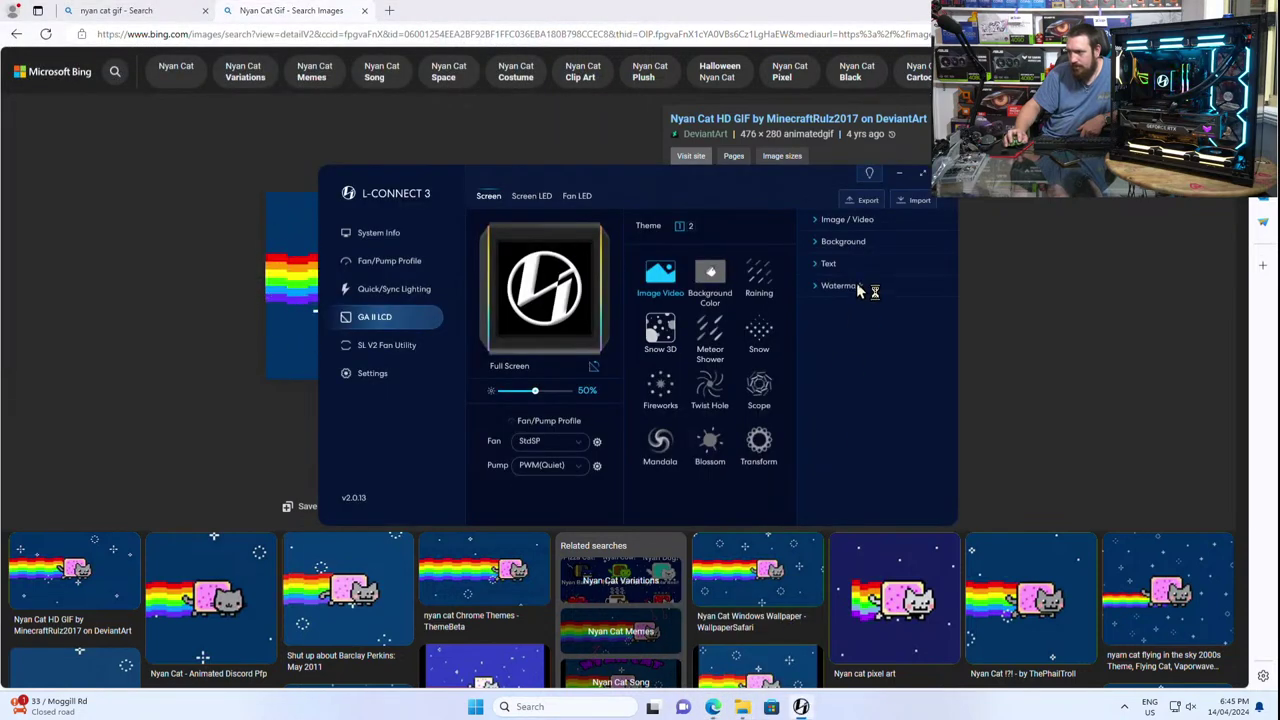
{"action": "left_click", "coordinate": [847, 220]}
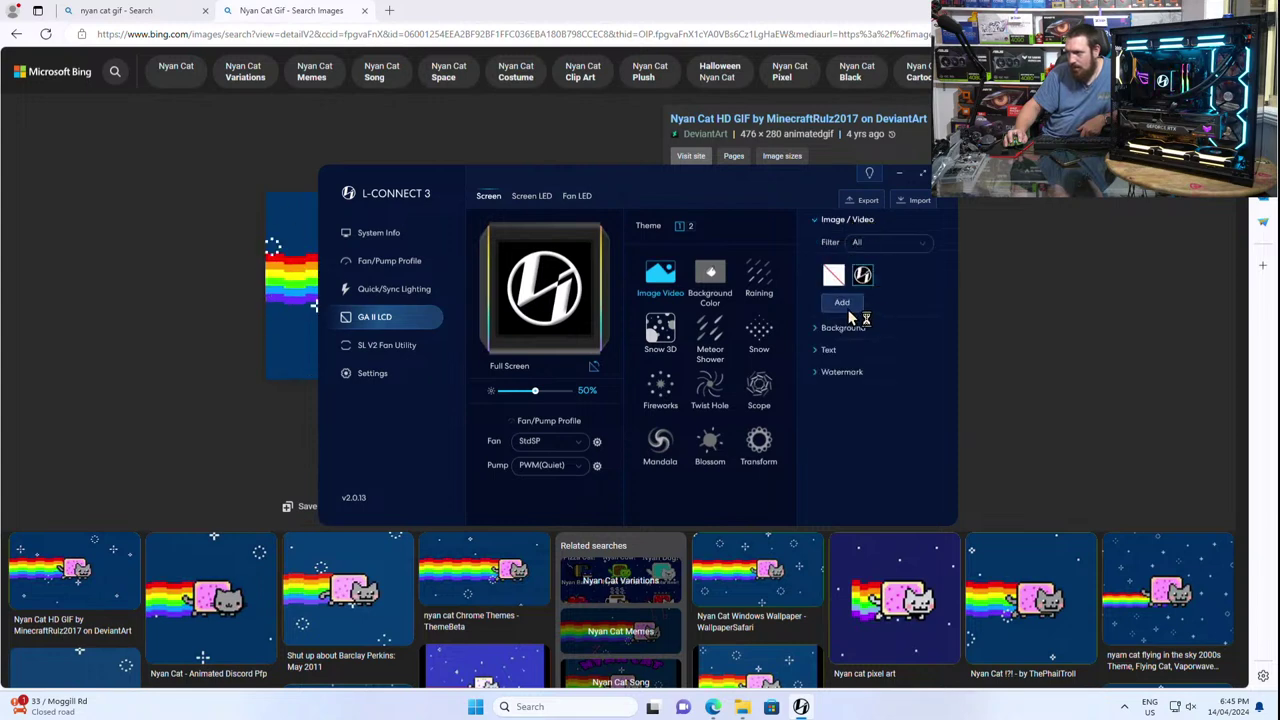
{"action": "left_click", "coordinate": [848, 310]}
{"action": "left_click", "coordinate": [846, 234]}
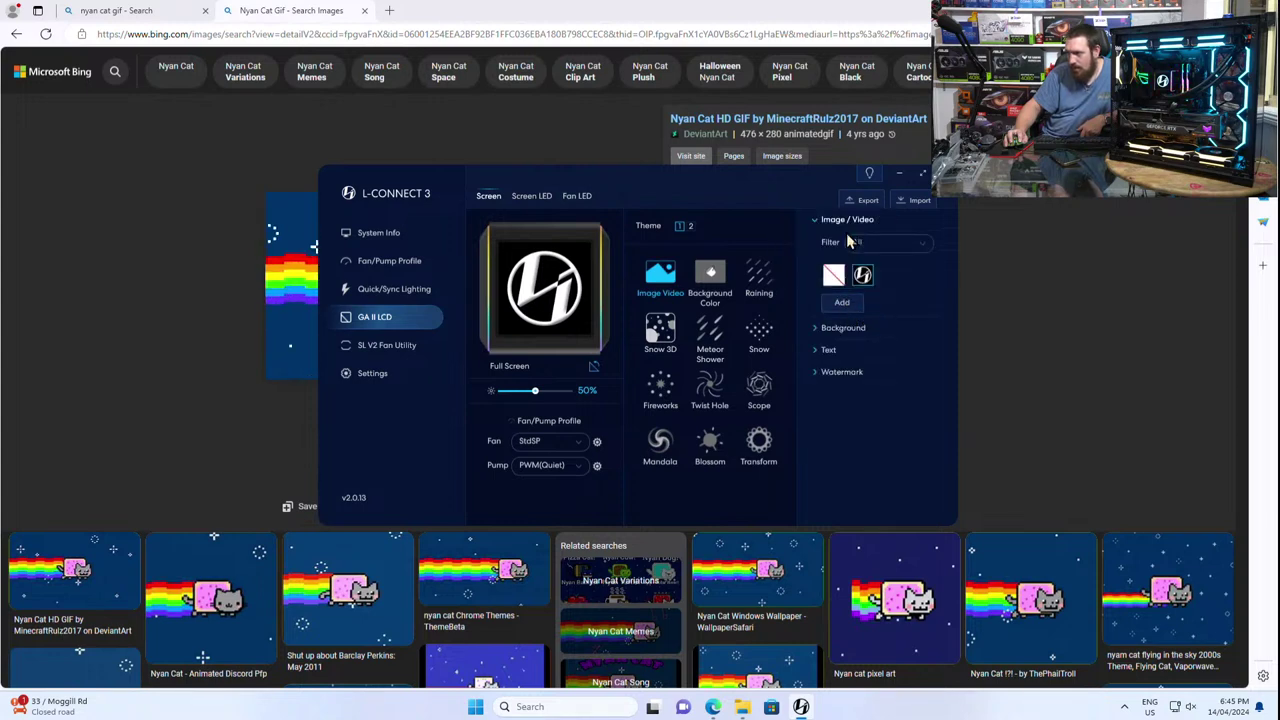
{"action": "left_click", "coordinate": [385, 362]}
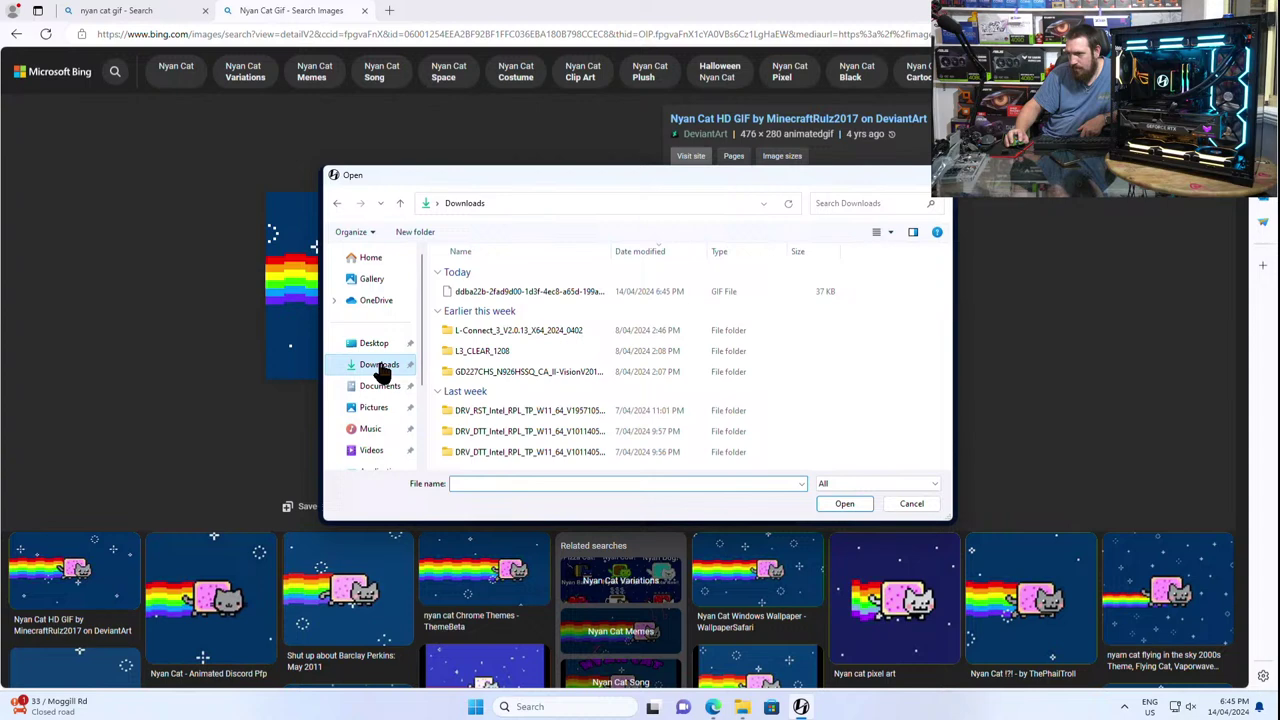
{"action": "left_click", "coordinate": [500, 294]}
{"action": "left_click", "coordinate": [850, 504]}
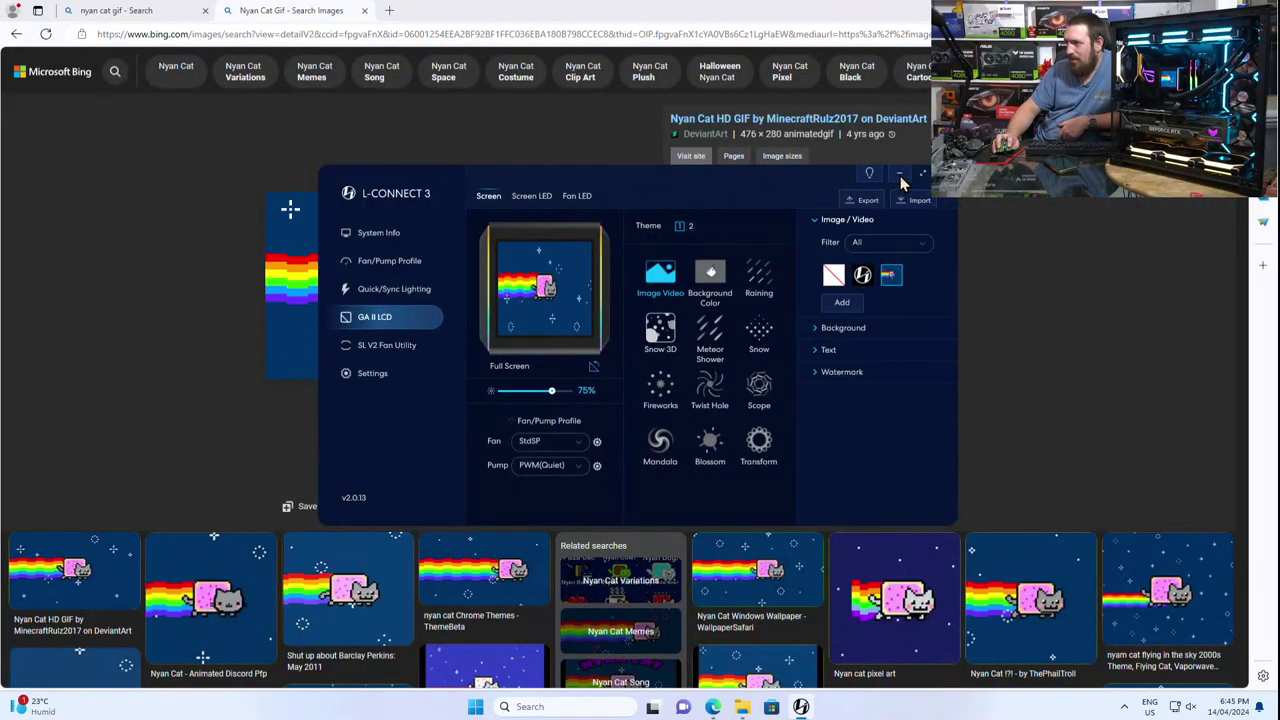
Minimise L-Connect 3 and replace both Nyan Cat browser tabs with a single new tab
{"action": "left_click", "coordinate": [900, 176]}
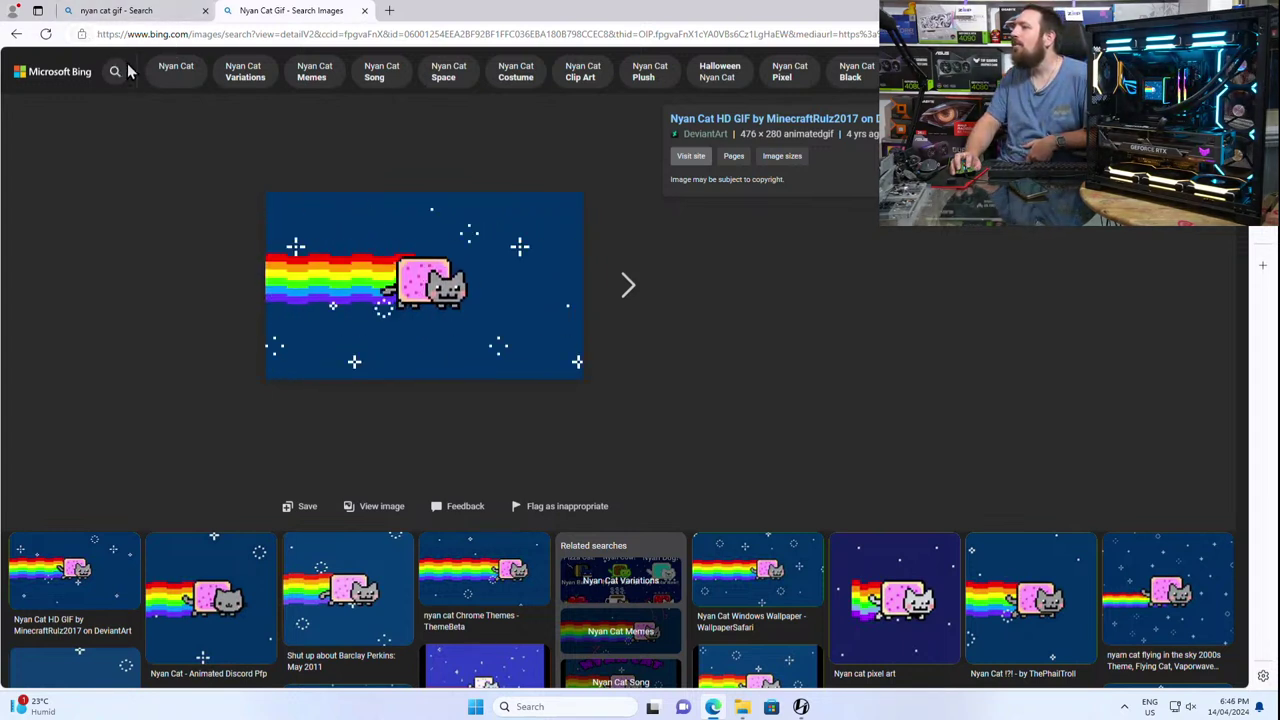
{"action": "left_click", "coordinate": [363, 10]}
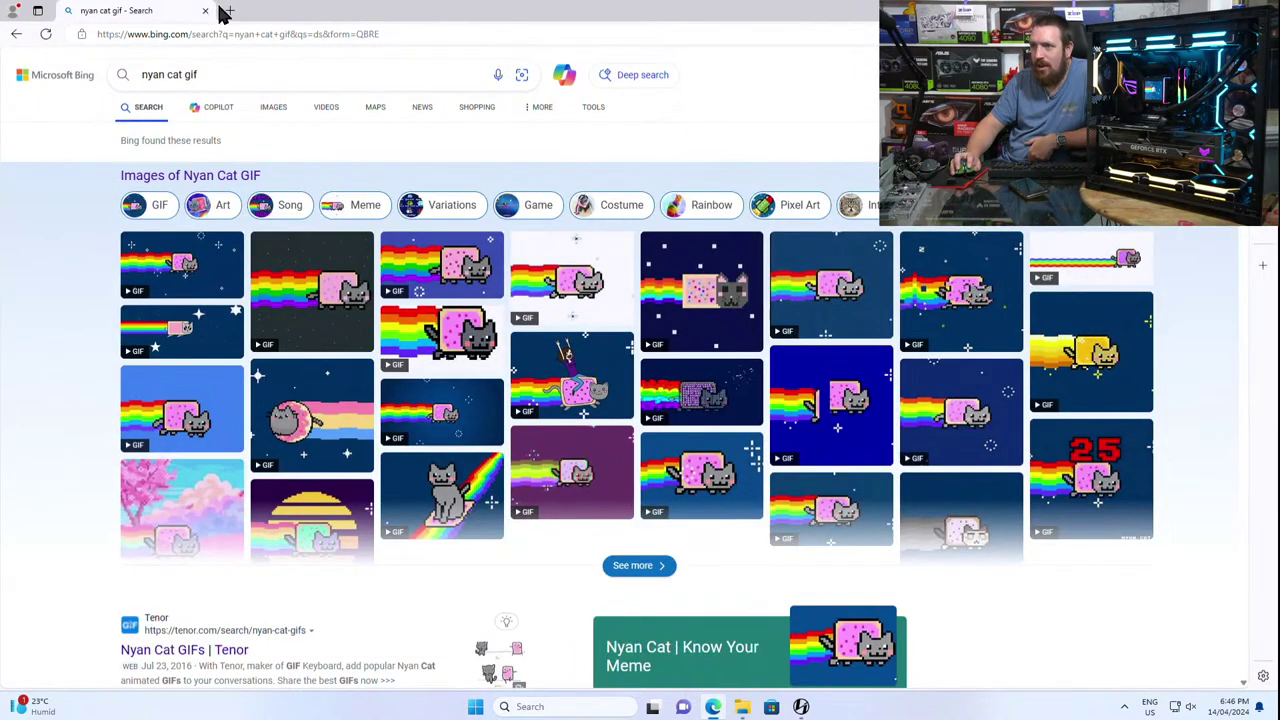
{"action": "left_click", "coordinate": [231, 11]}
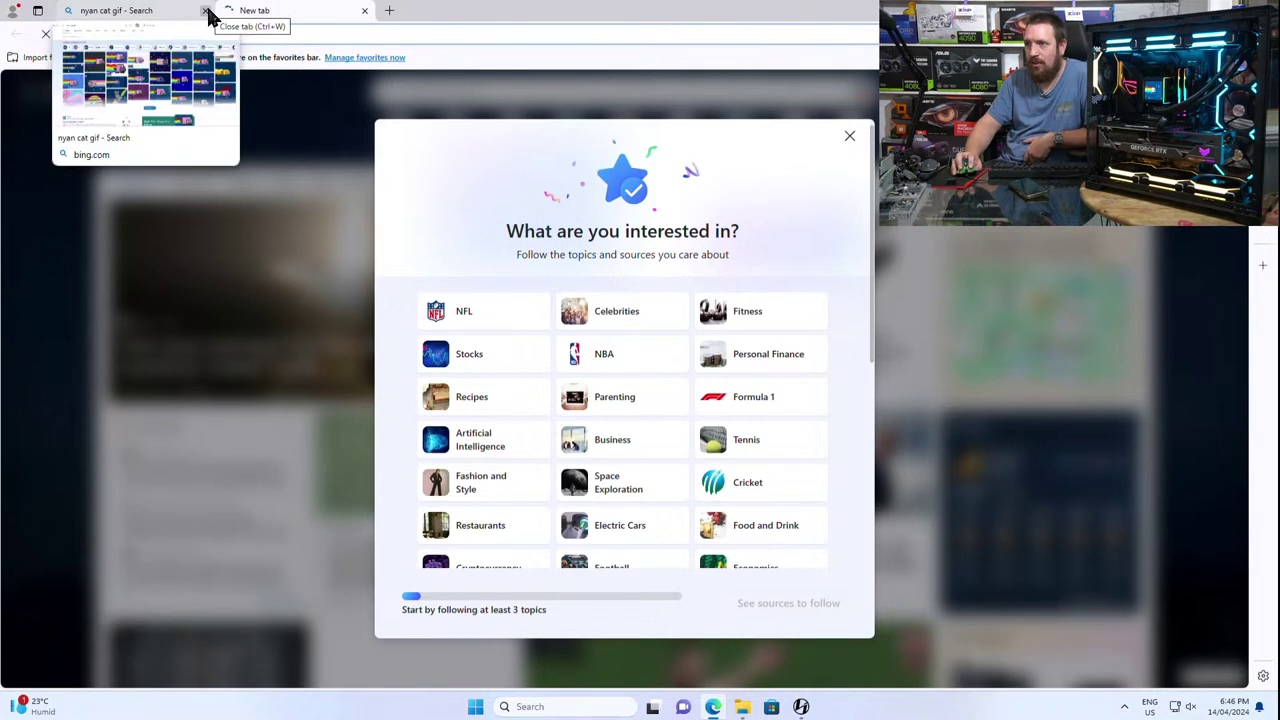
{"action": "left_click", "coordinate": [206, 11]}
Search the web for "pc news" and look through the results for a PC news site
{"action": "left_click", "coordinate": [222, 40]}
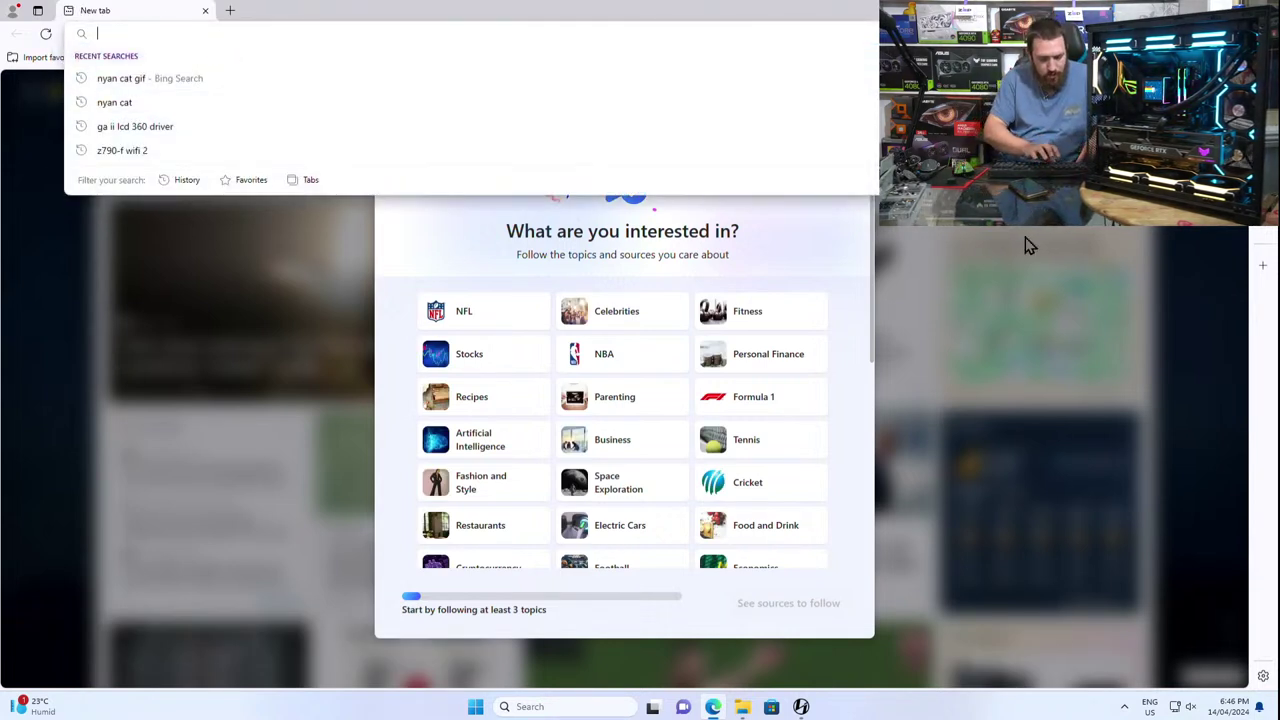
{"action": "type", "text": "pc"}
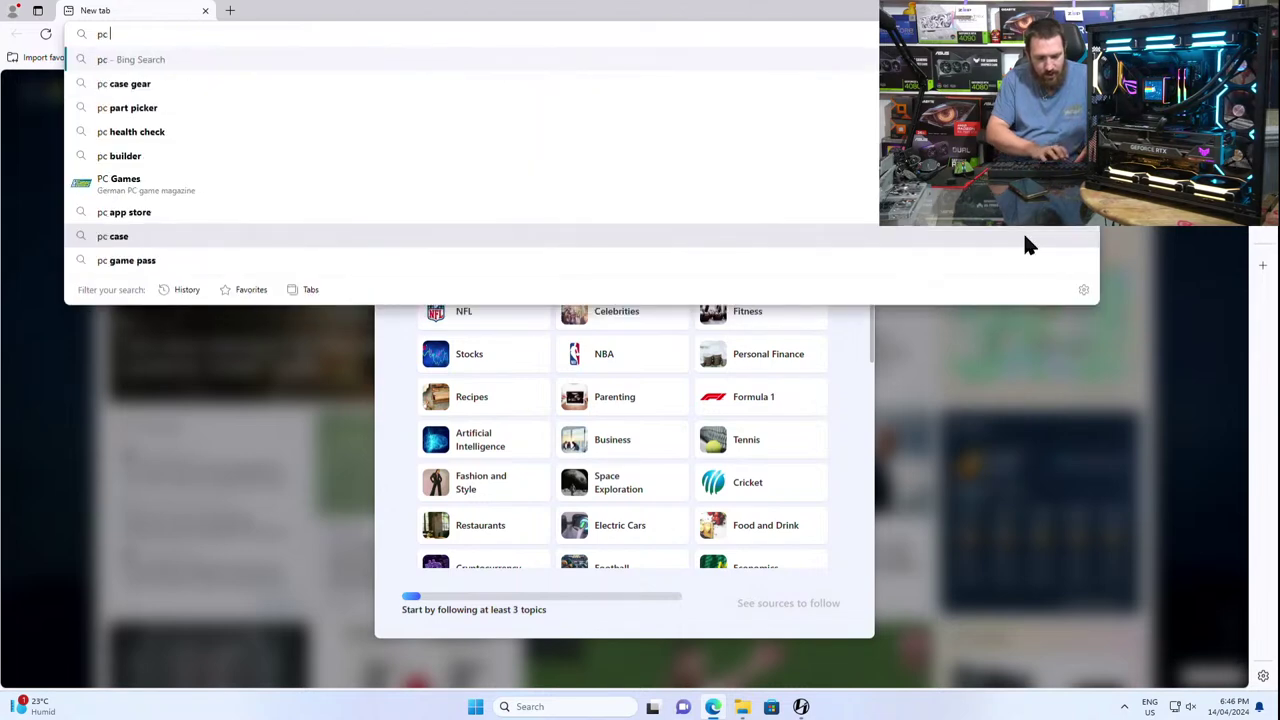
{"action": "type", "text": " news"}
{"action": "key", "text": "Return"}
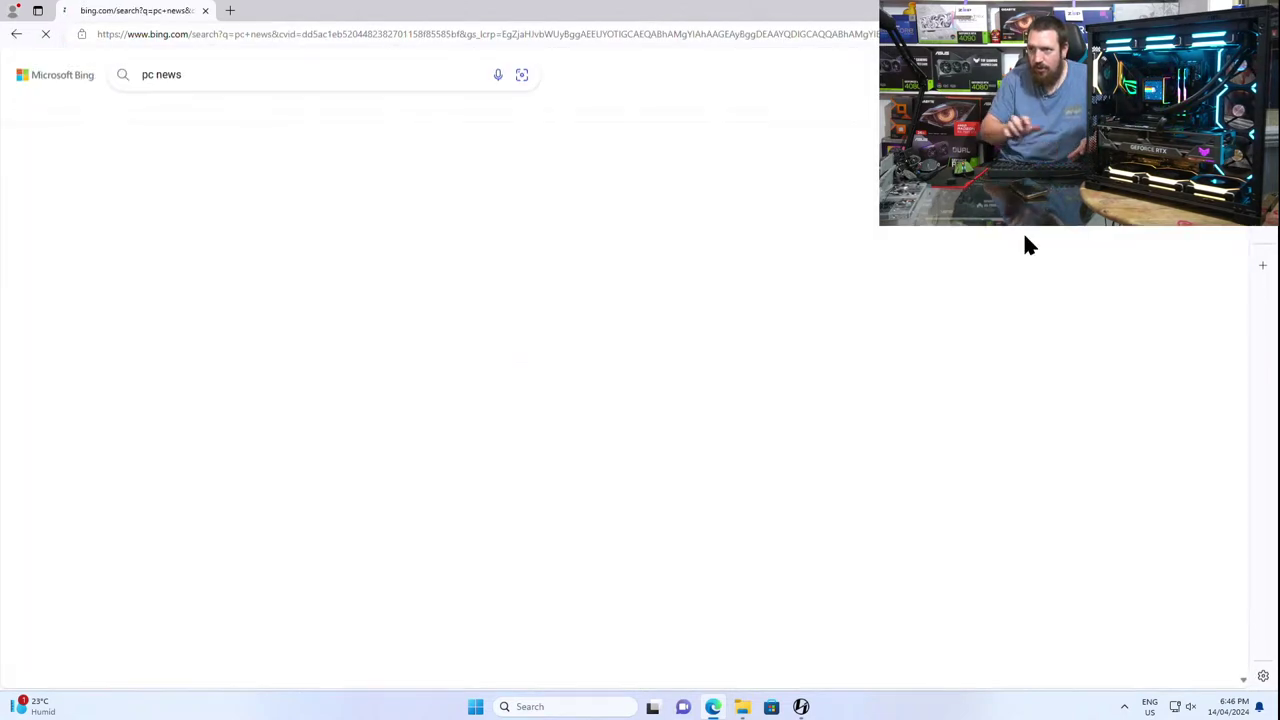
{"action": "scroll", "coordinate": [568, 220], "scroll_direction": "down", "scroll_amount": 10}
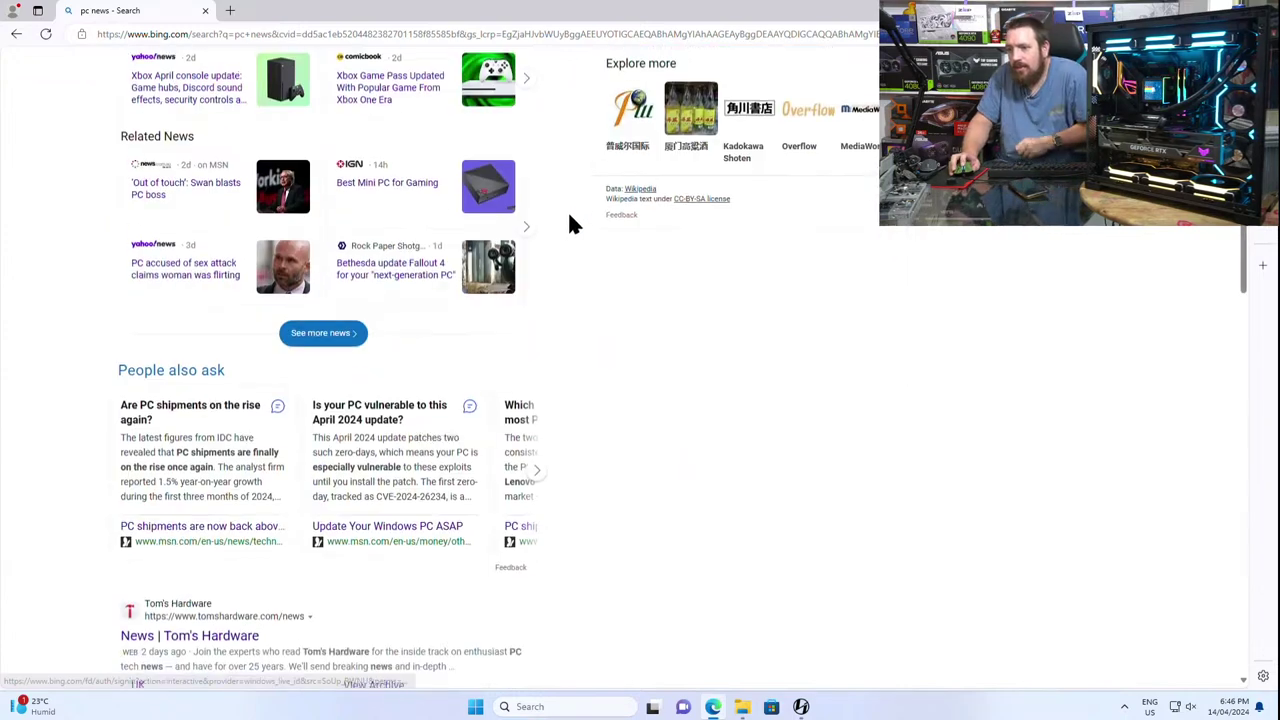
{"action": "scroll", "coordinate": [678, 268], "scroll_direction": "down", "scroll_amount": 3}
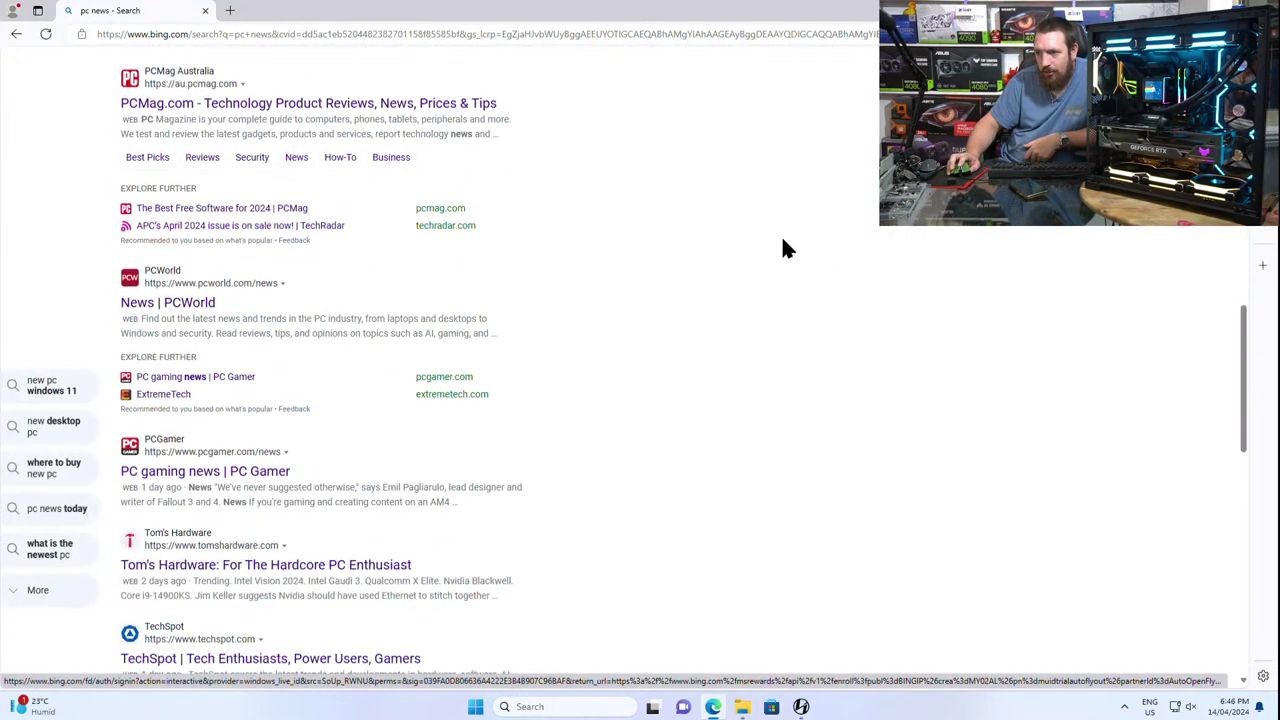
{"action": "scroll", "coordinate": [770, 249], "scroll_direction": "down", "scroll_amount": 1}
{"action": "scroll", "coordinate": [322, 252], "scroll_direction": "up", "scroll_amount": 4}
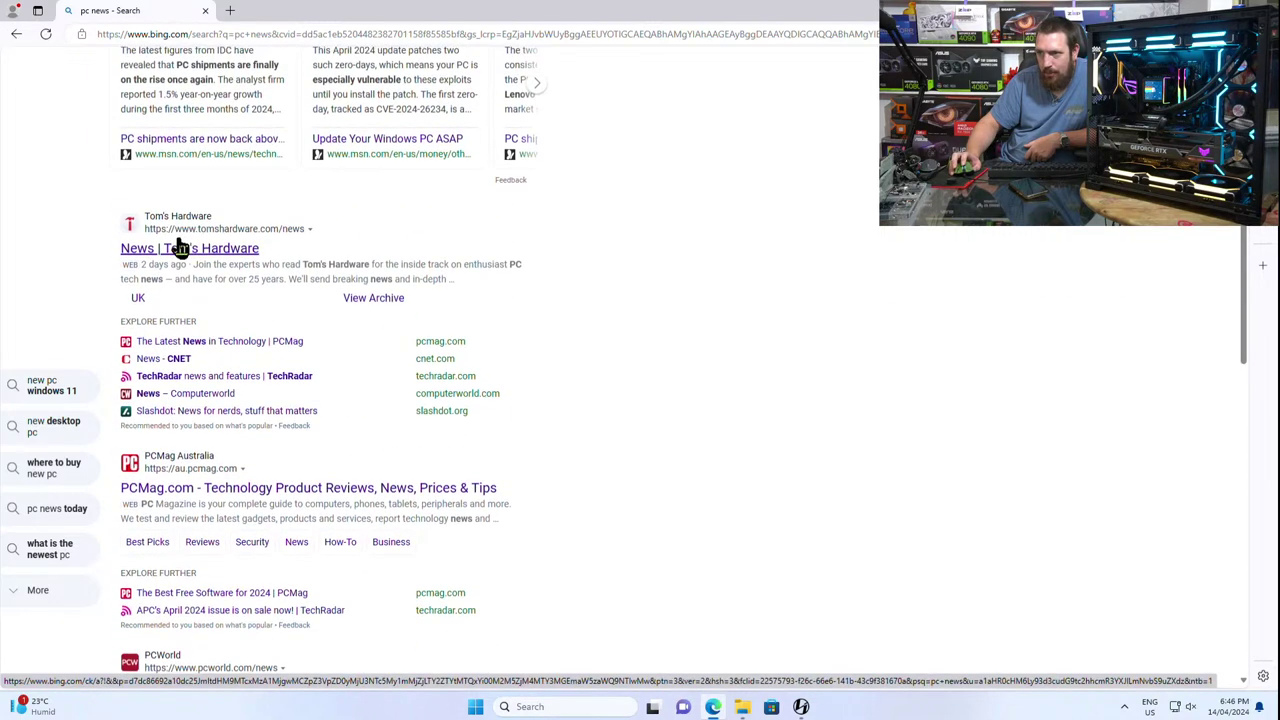
{"action": "scroll", "coordinate": [185, 255], "scroll_direction": "down", "scroll_amount": 2}
{"action": "scroll", "coordinate": [189, 296], "scroll_direction": "down", "scroll_amount": 2}
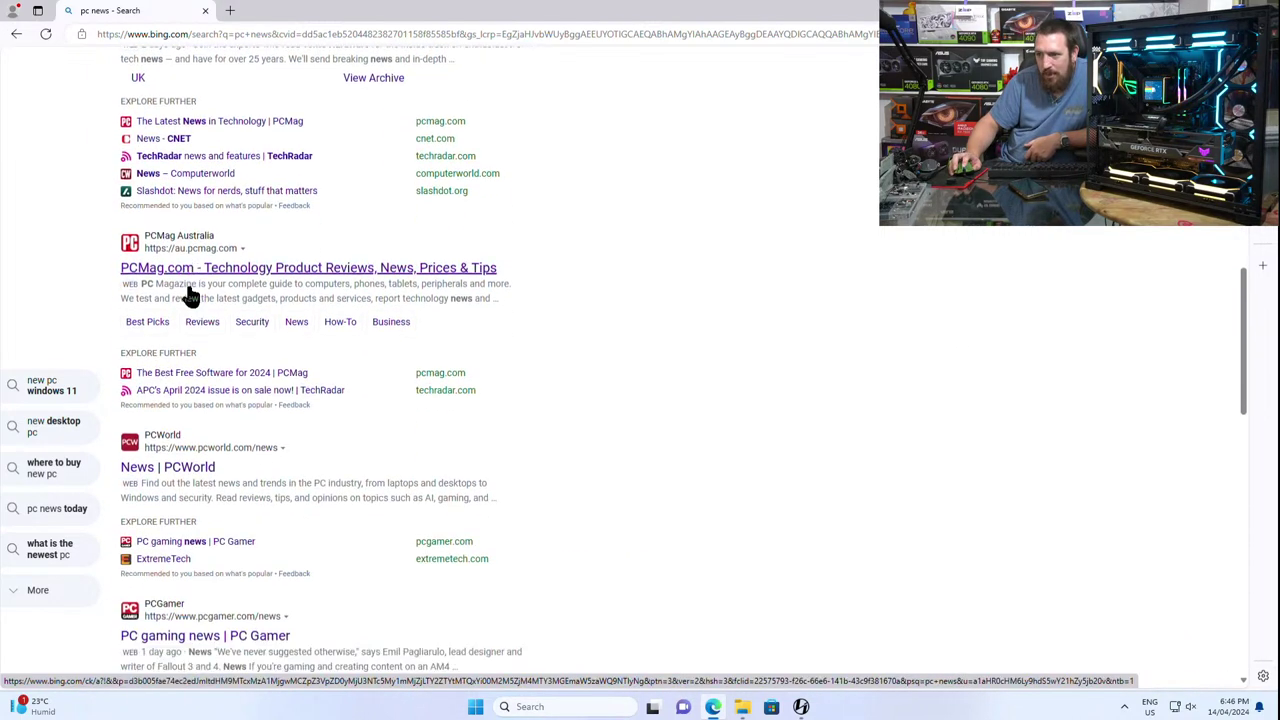